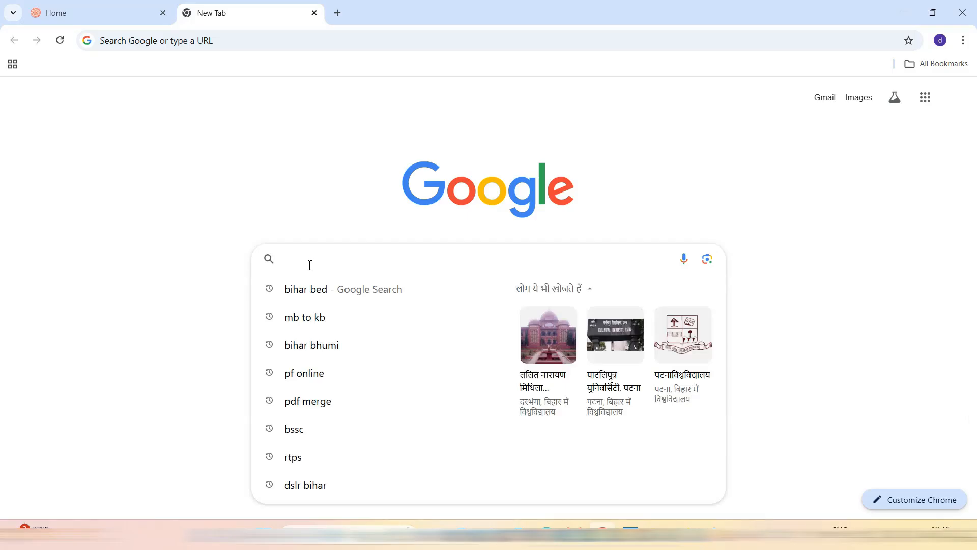
# Search for "bihar bed", go to the Bihar B.Ed. CET-BED site and open its new applicant registration form
pyautogui.click(310, 291)
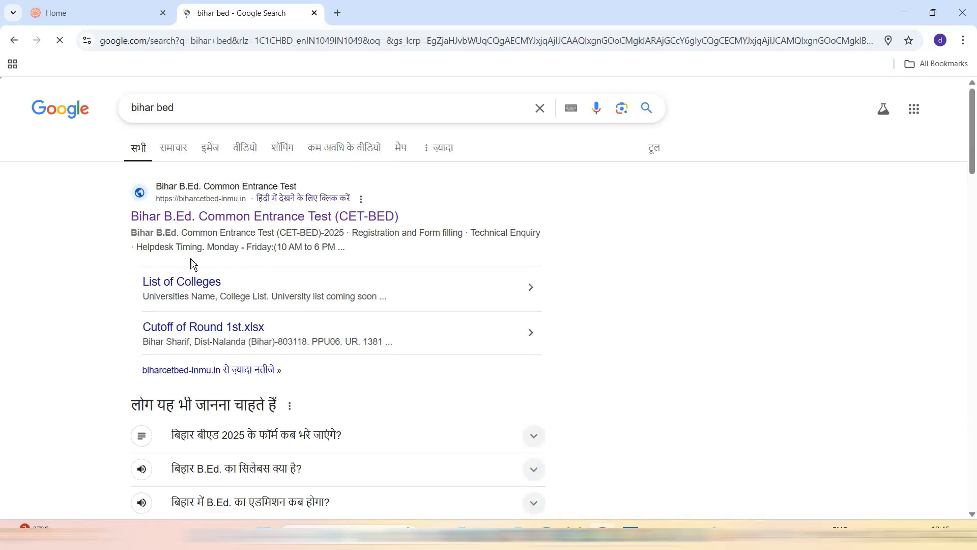
pyautogui.click(207, 219)
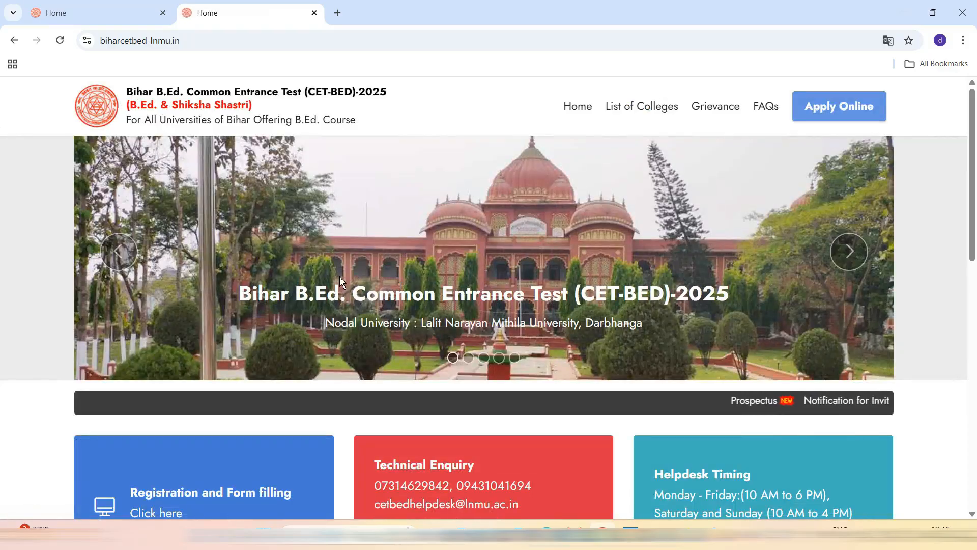
pyautogui.scroll(-1, 340, 281)
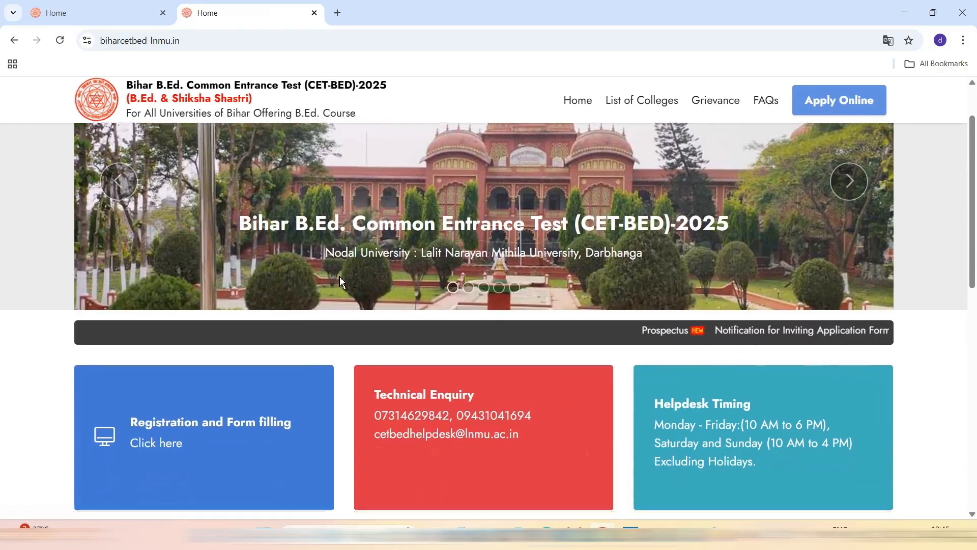
pyautogui.scroll(-2, 340, 277)
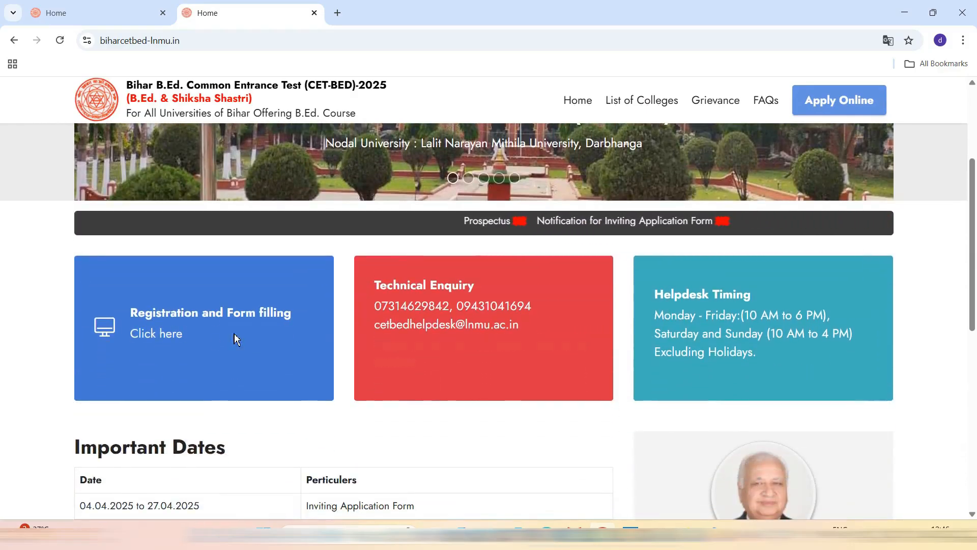
pyautogui.click(166, 340)
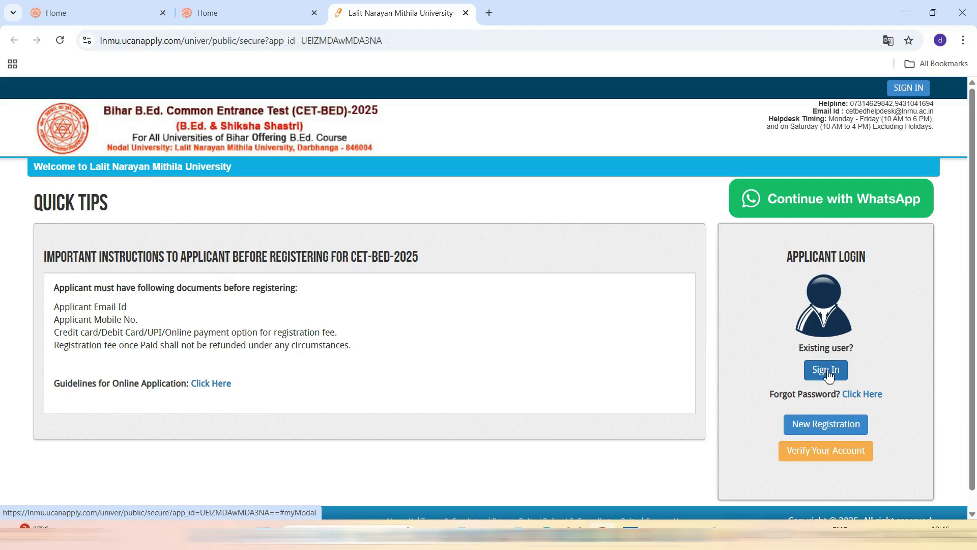
pyautogui.click(818, 426)
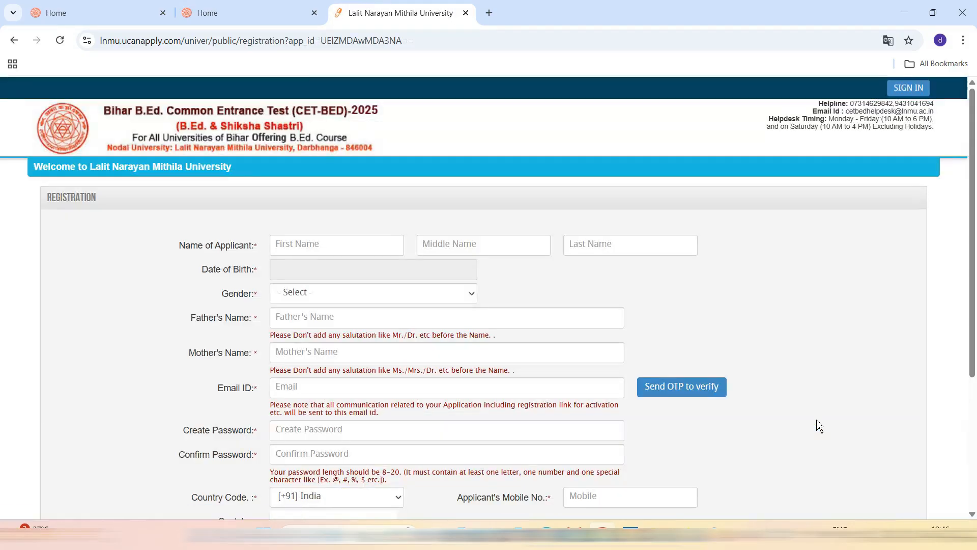
# Go through the applicant name and date of birth fields, and set the gender to MALE
pyautogui.click(308, 243)
pyautogui.click(465, 245)
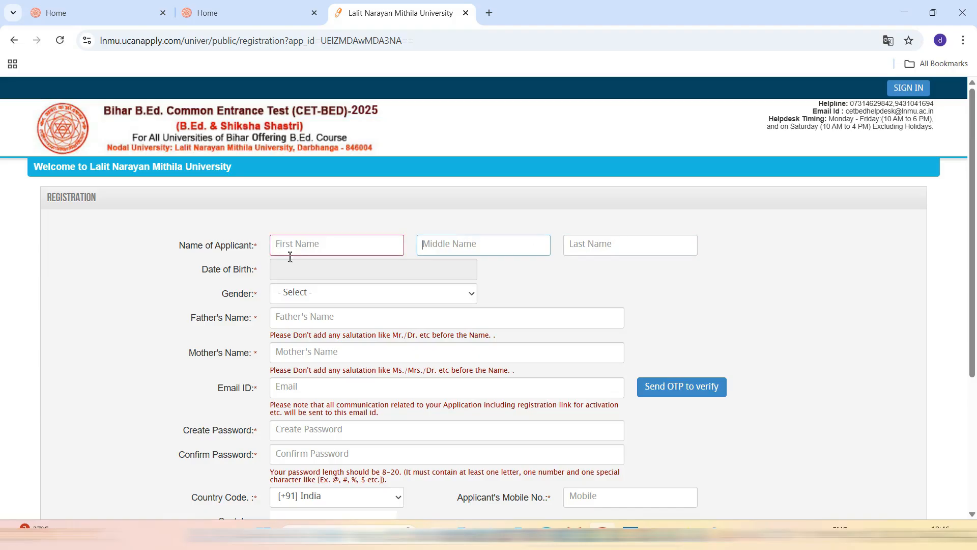
pyautogui.click(311, 267)
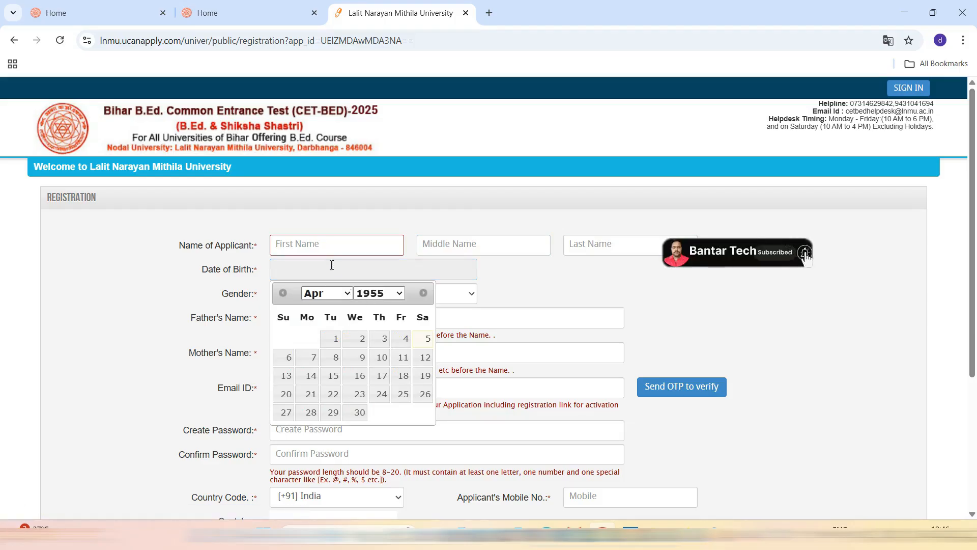
pyautogui.click(536, 296)
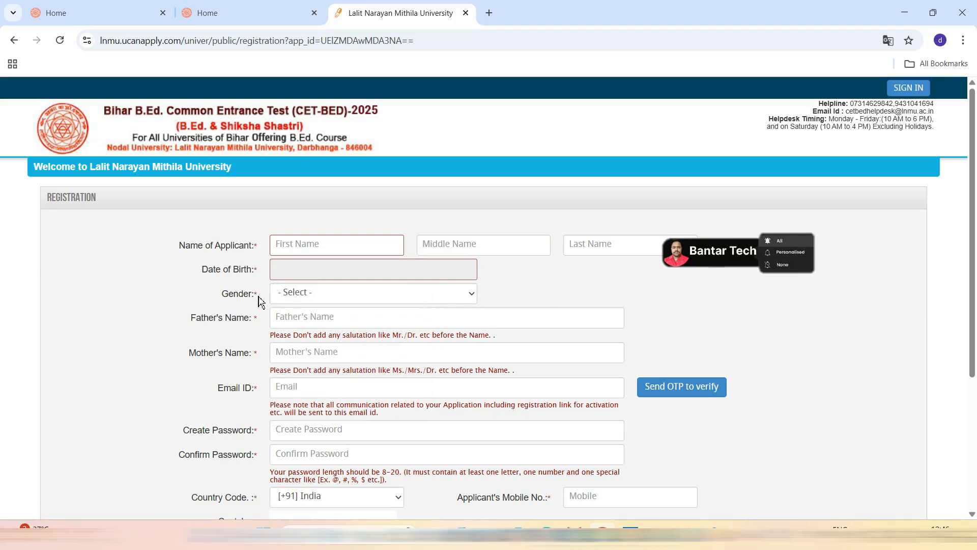
pyautogui.click(312, 300)
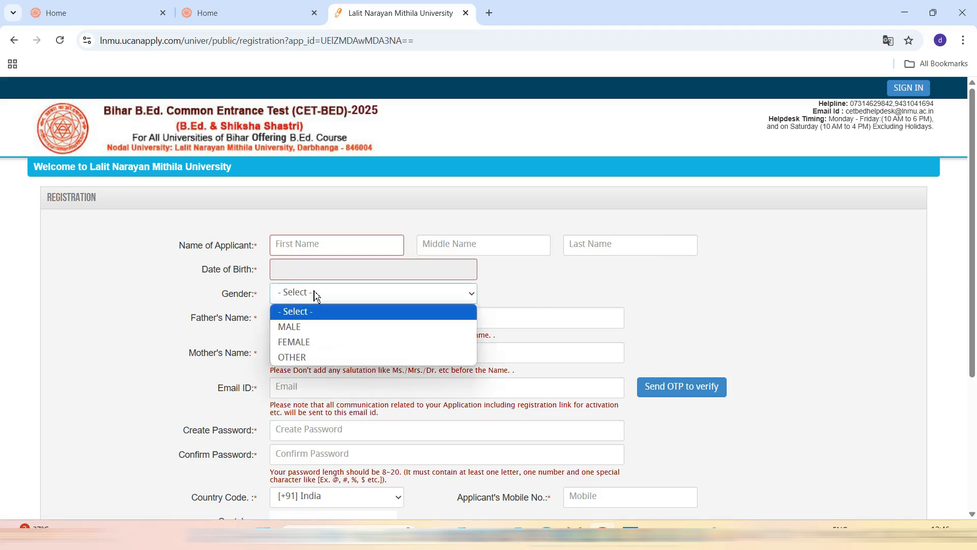
pyautogui.click(303, 327)
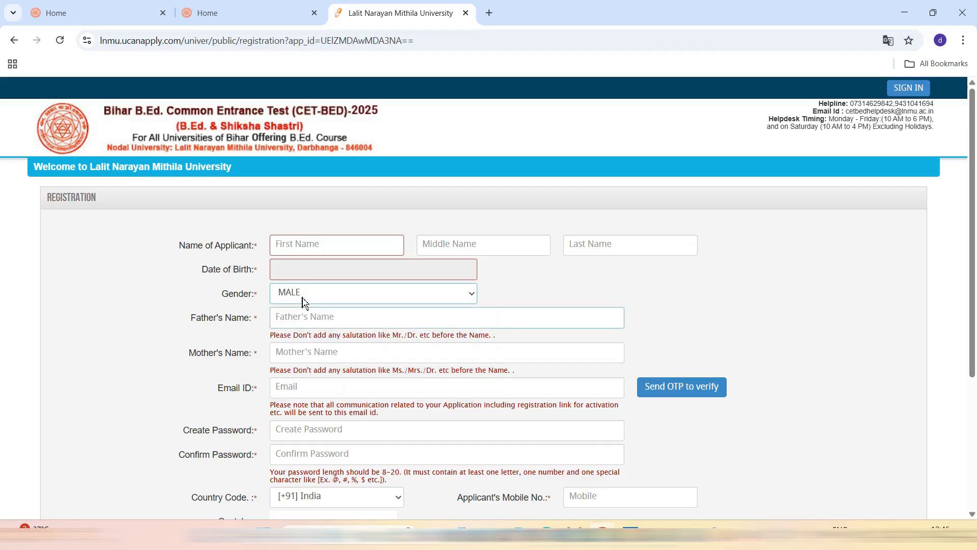
# Look through the registration form's fields for parents' names, email, password, mobile number and captcha
pyautogui.click(282, 318)
pyautogui.click(300, 318)
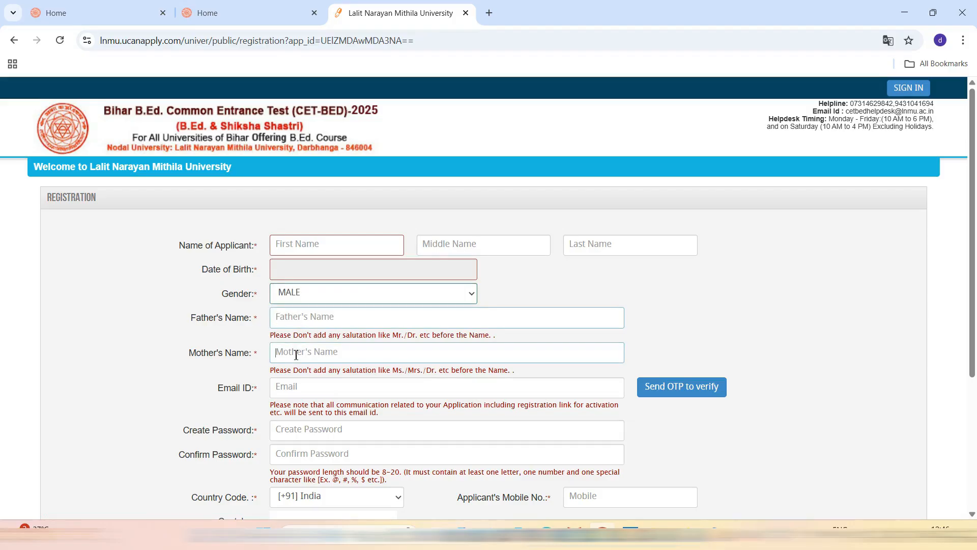
pyautogui.scroll(-2, 296, 355)
pyautogui.click(310, 328)
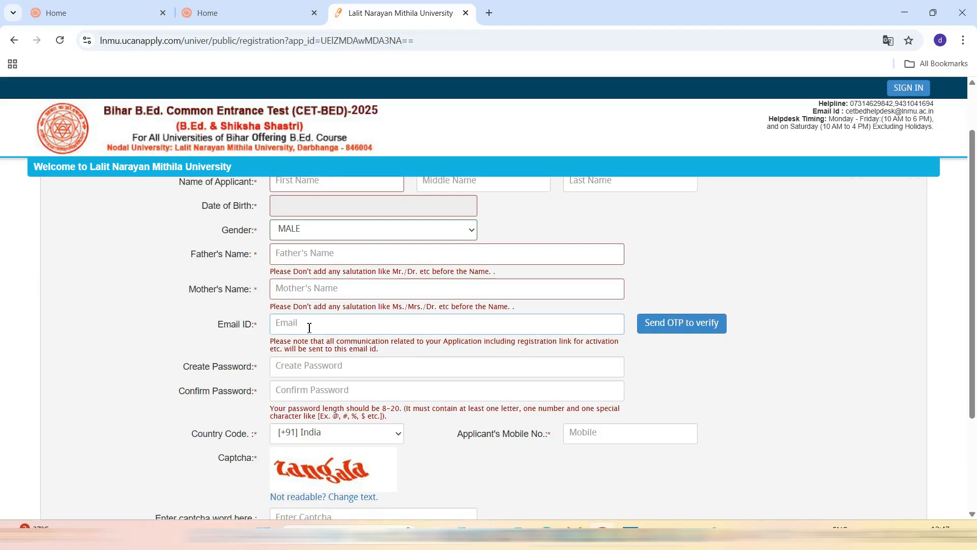
pyautogui.scroll(-2, 310, 328)
pyautogui.click(292, 305)
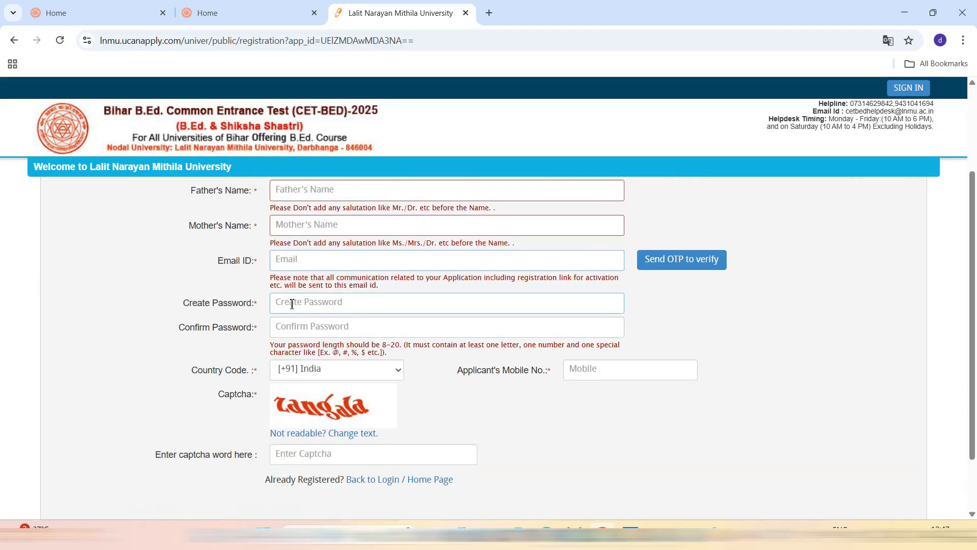
pyautogui.click(291, 326)
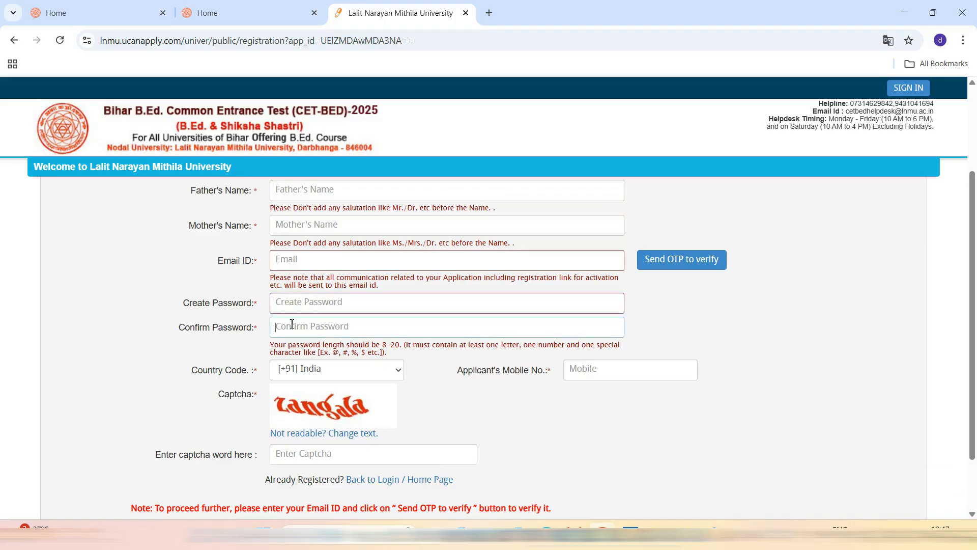
pyautogui.click(294, 302)
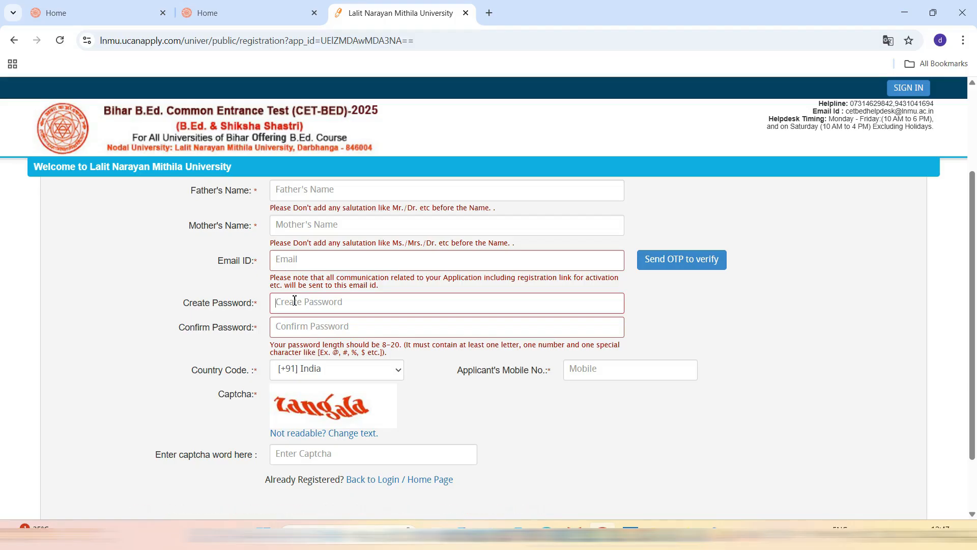
pyautogui.scroll(-2, 294, 300)
pyautogui.click(602, 308)
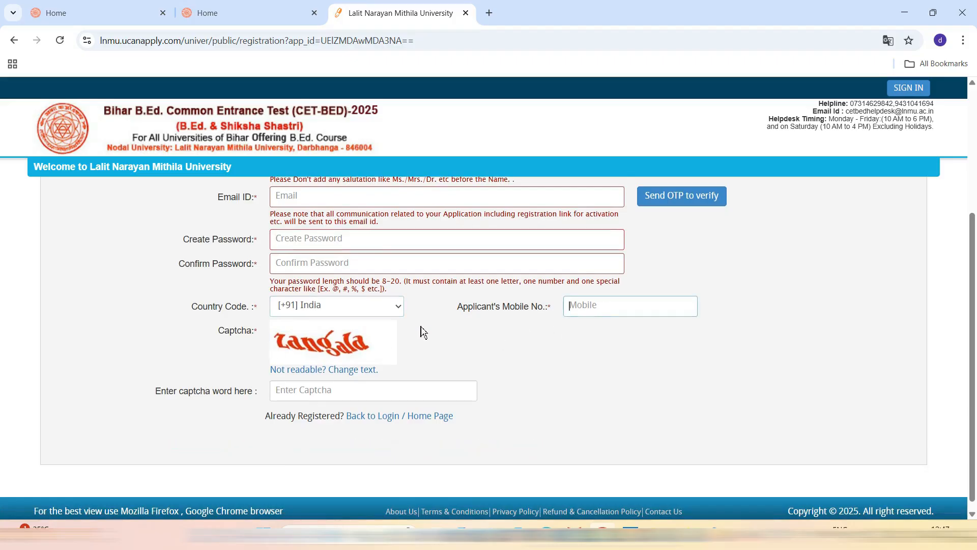
pyautogui.click(325, 390)
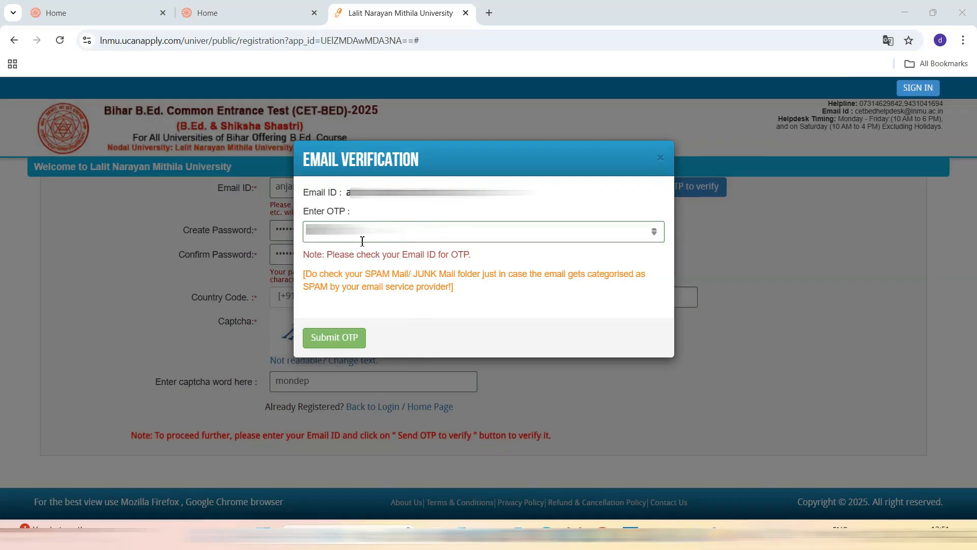
# Submit the email verification OTP, sign up and confirm the registration details
pyautogui.click(339, 341)
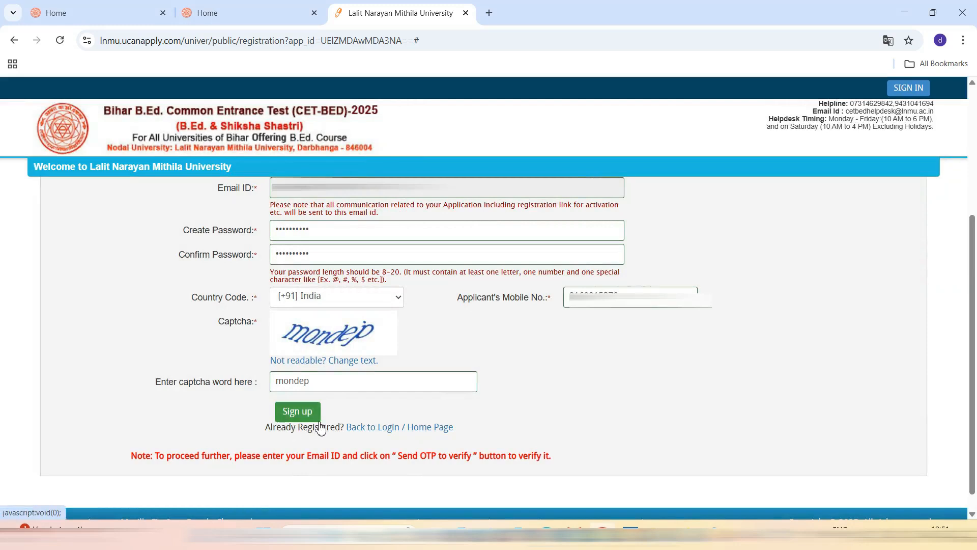
pyautogui.click(297, 421)
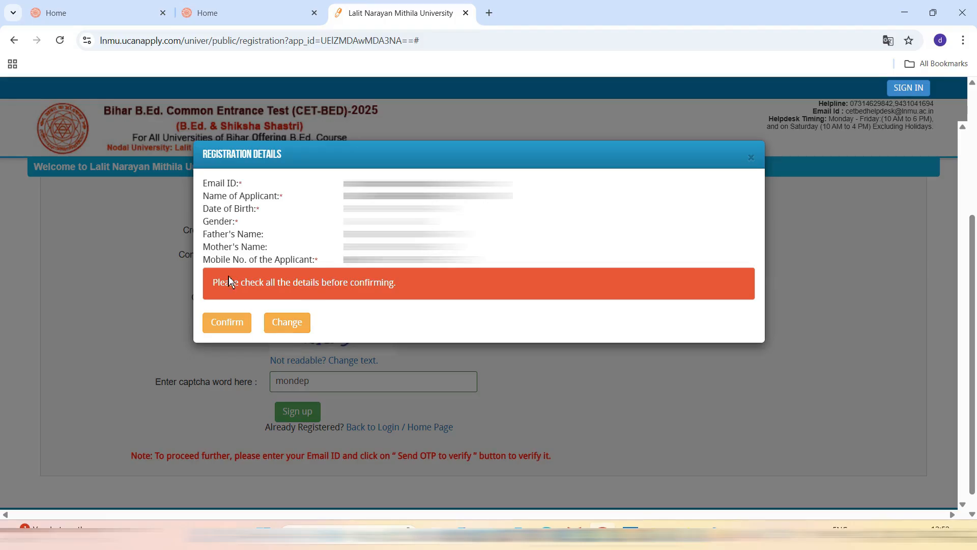
pyautogui.click(237, 328)
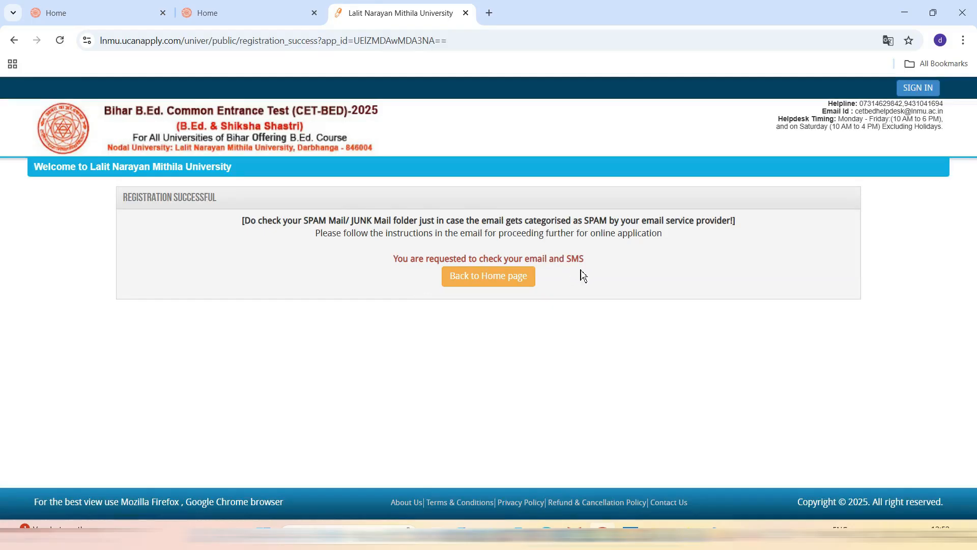
# Return to the portal's home page and sign in with the applicant's login ID and password
pyautogui.click(487, 280)
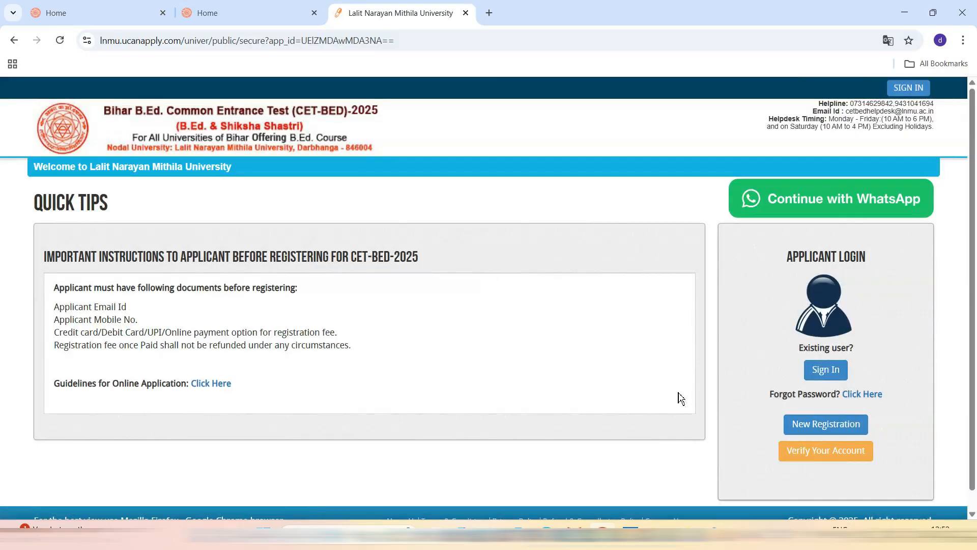
pyautogui.click(832, 373)
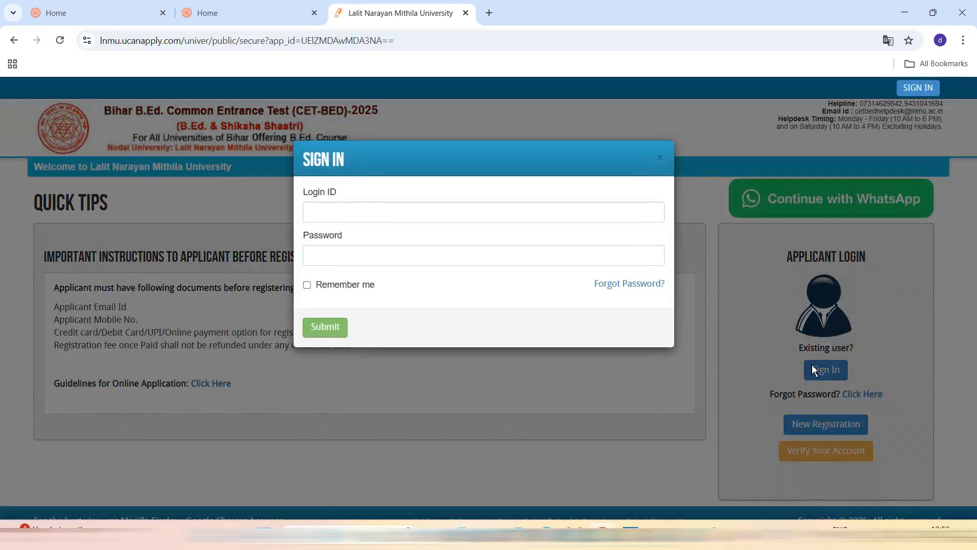
pyautogui.click(422, 209)
pyautogui.click(450, 208)
pyautogui.click(342, 261)
pyautogui.click(419, 319)
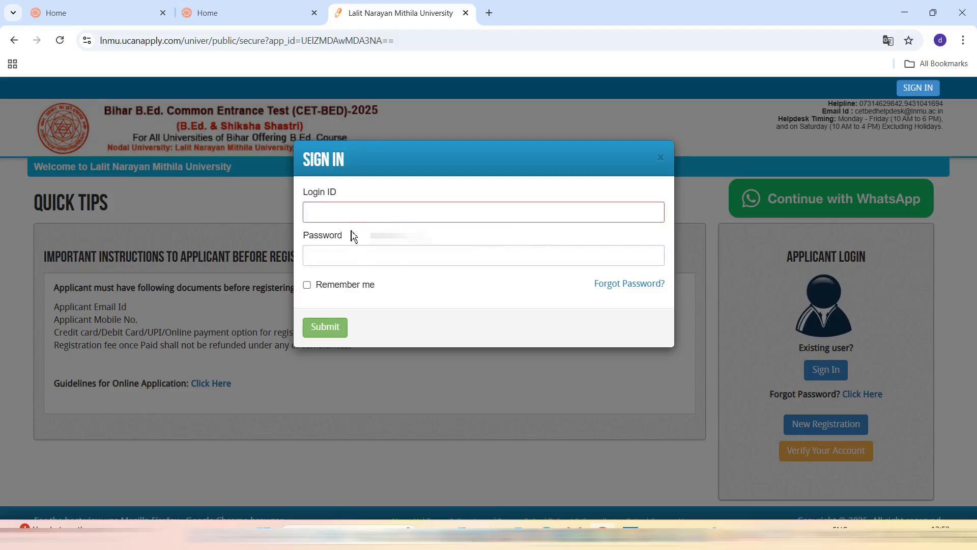
pyautogui.click(336, 256)
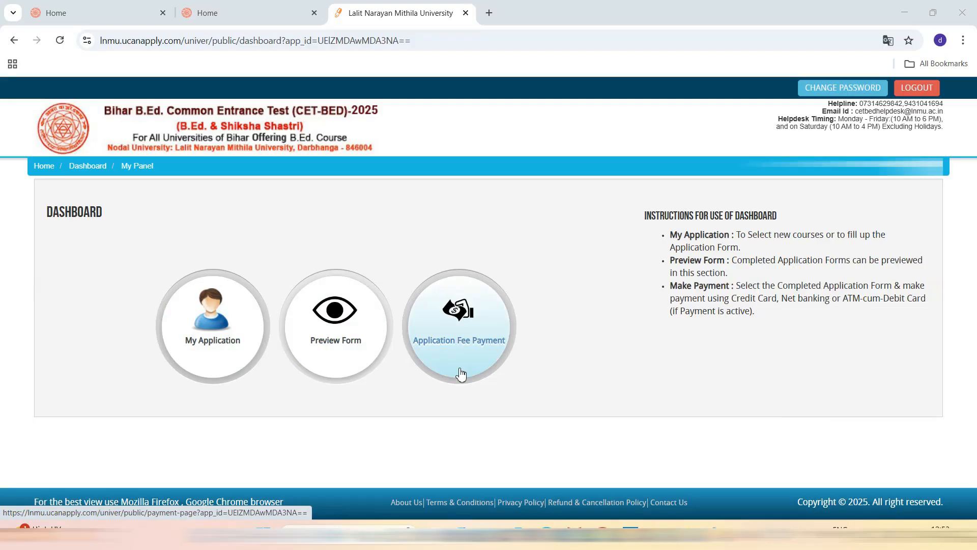
# Open the incomplete B.Ed. application for editing and go to its Applicant Detail section
pyautogui.click(219, 350)
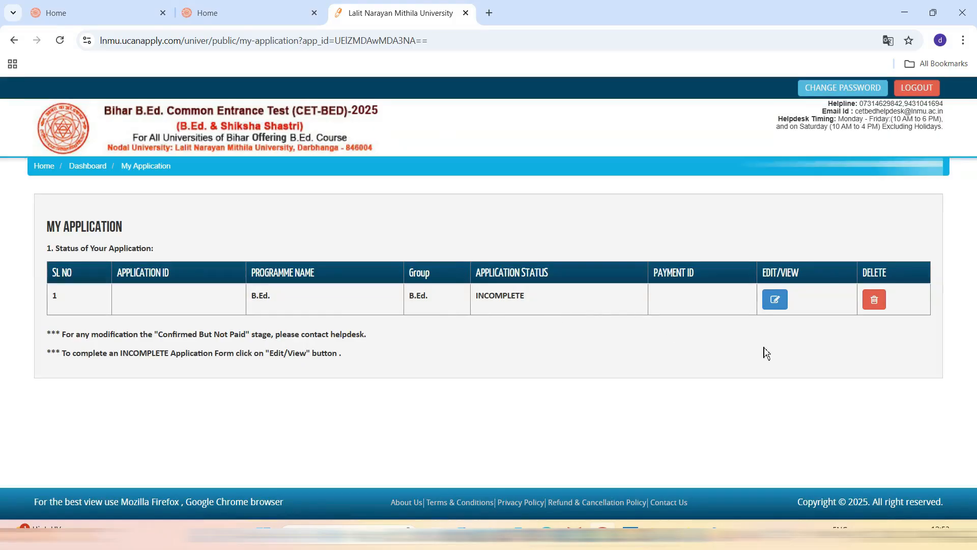
pyautogui.click(776, 302)
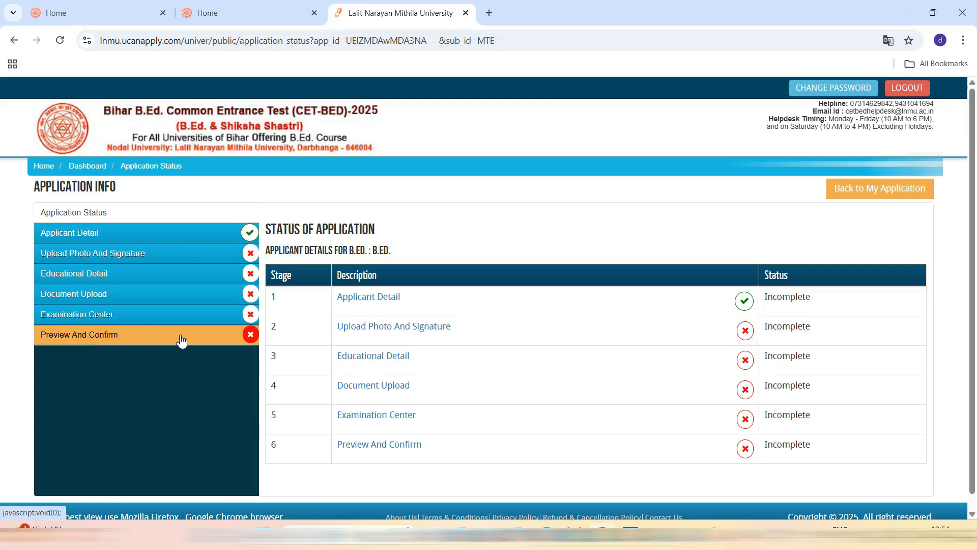
pyautogui.click(97, 239)
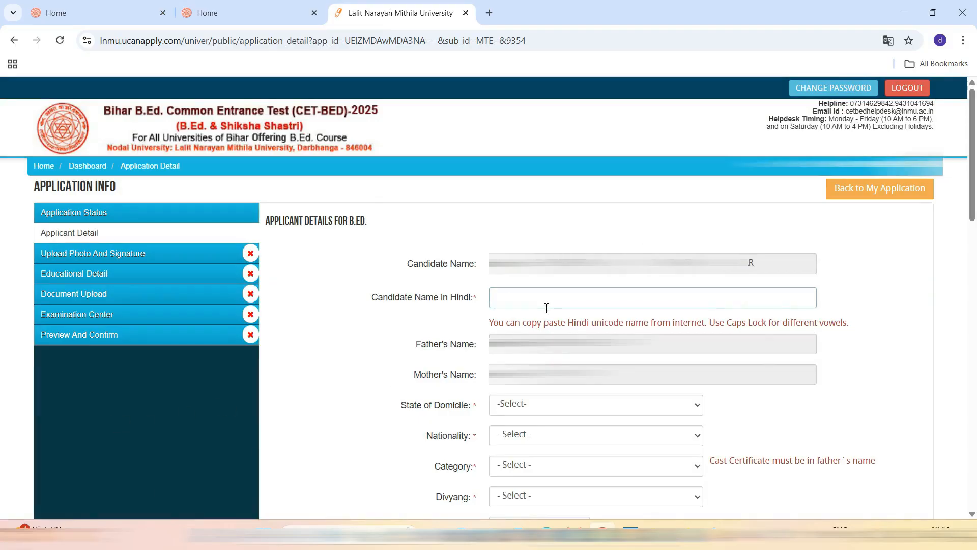
# Enter the candidate's name in Hindi and set the state of domicile to Bihar
pyautogui.click(522, 296)
pyautogui.click(562, 411)
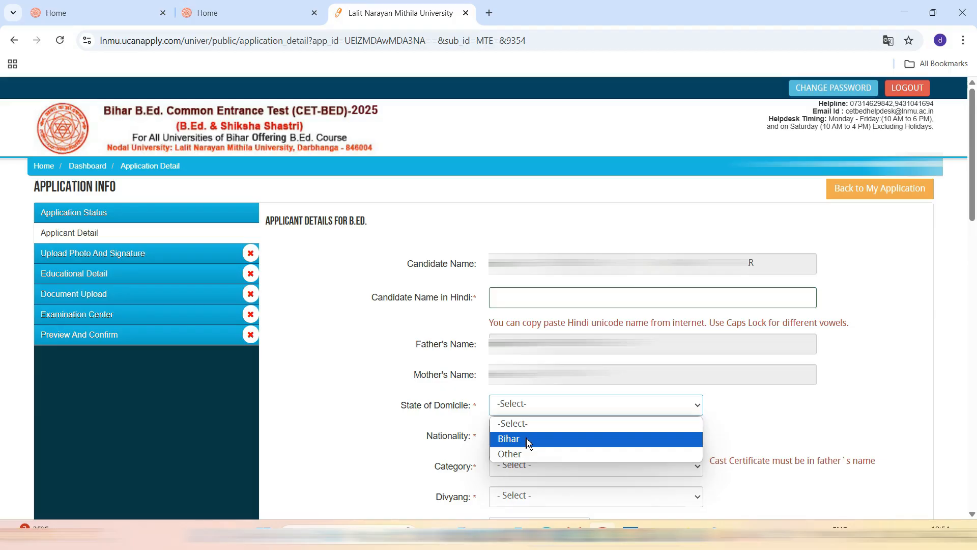
pyautogui.click(526, 456)
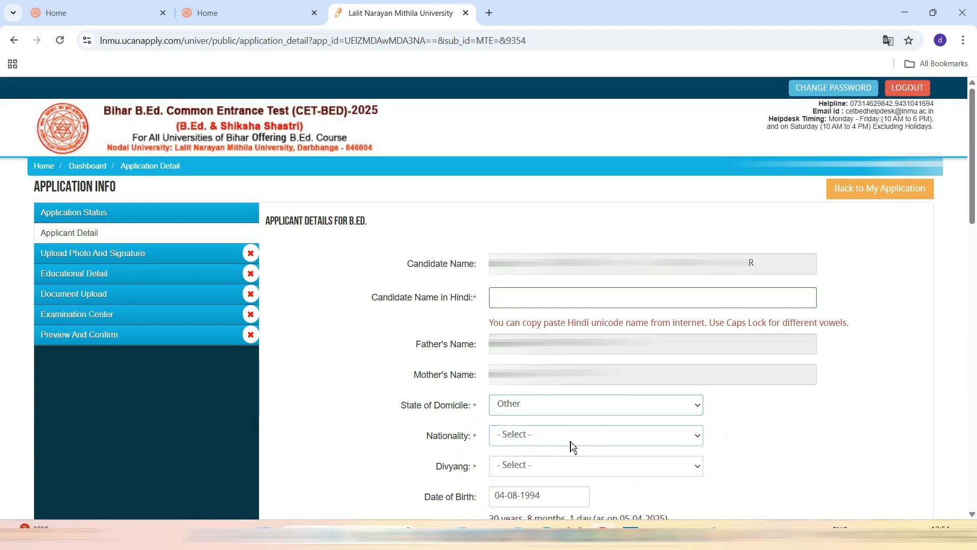
pyautogui.click(546, 408)
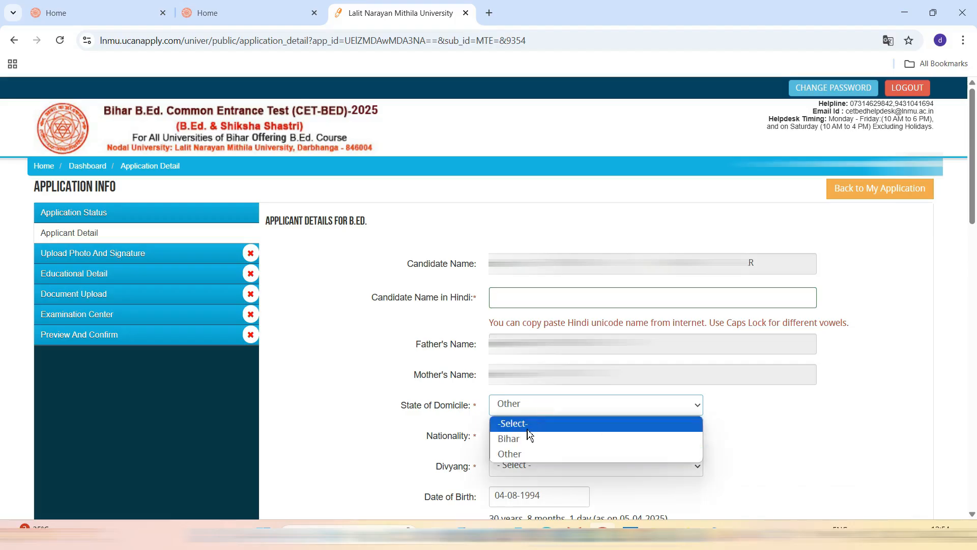
pyautogui.click(529, 438)
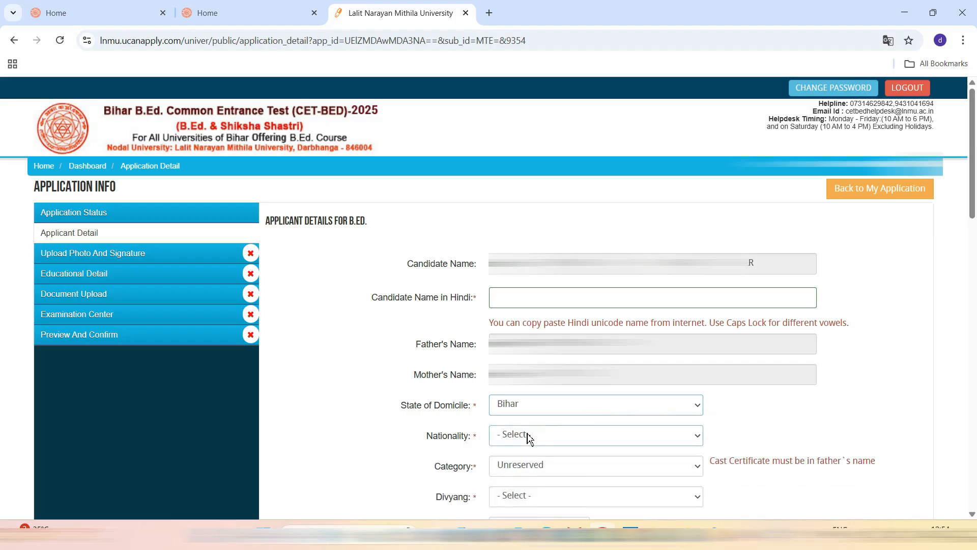
# Set the nationality to Indian, the category to Unreserved and Divyang to No in the applicant details
pyautogui.click(570, 438)
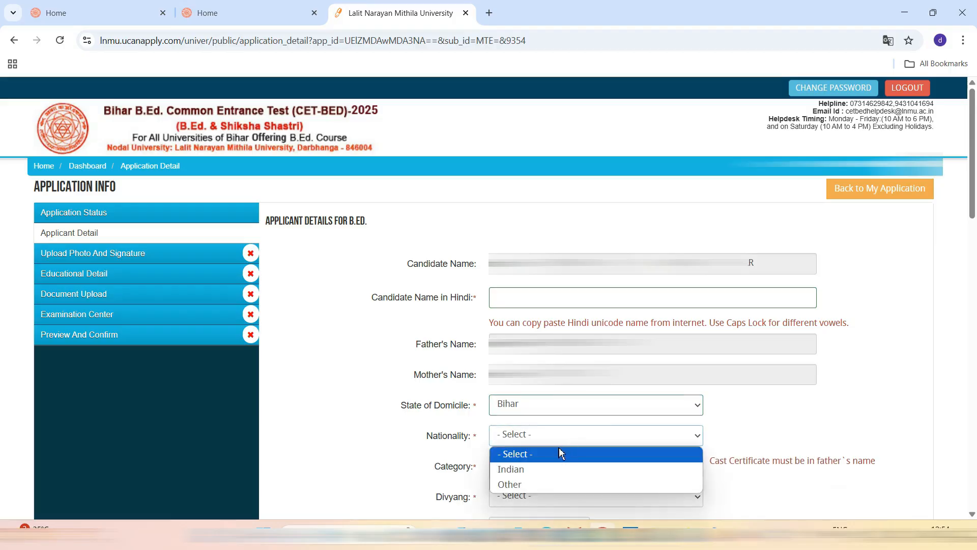
pyautogui.click(556, 469)
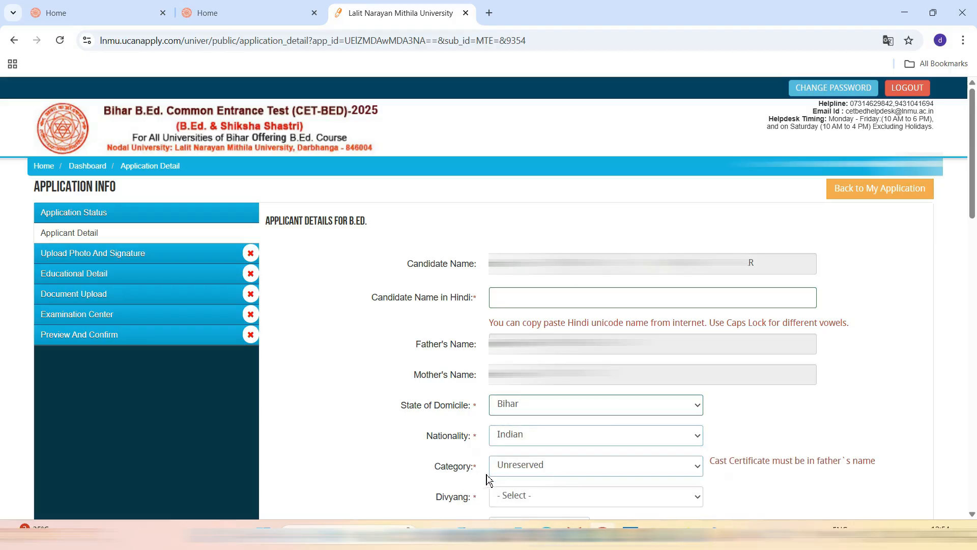
pyautogui.click(559, 473)
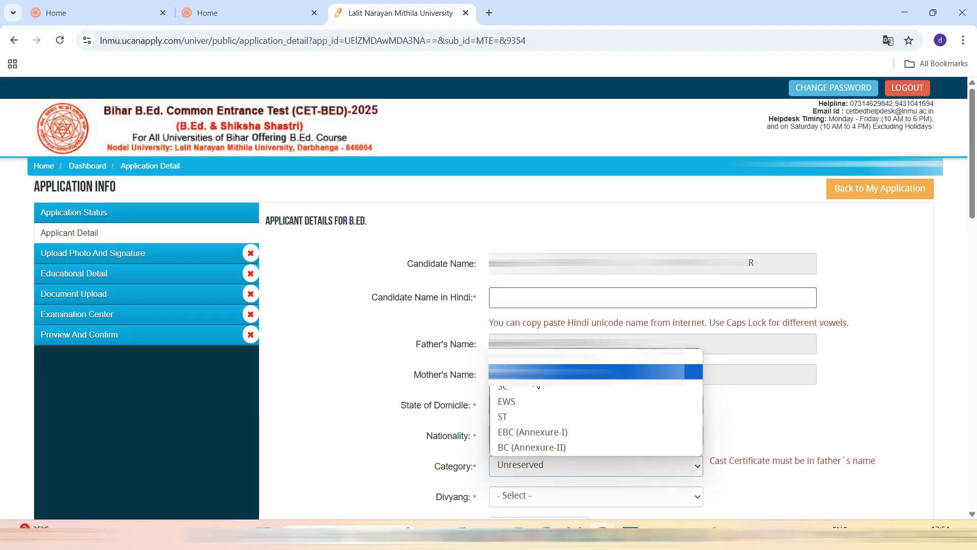
pyautogui.click(535, 387)
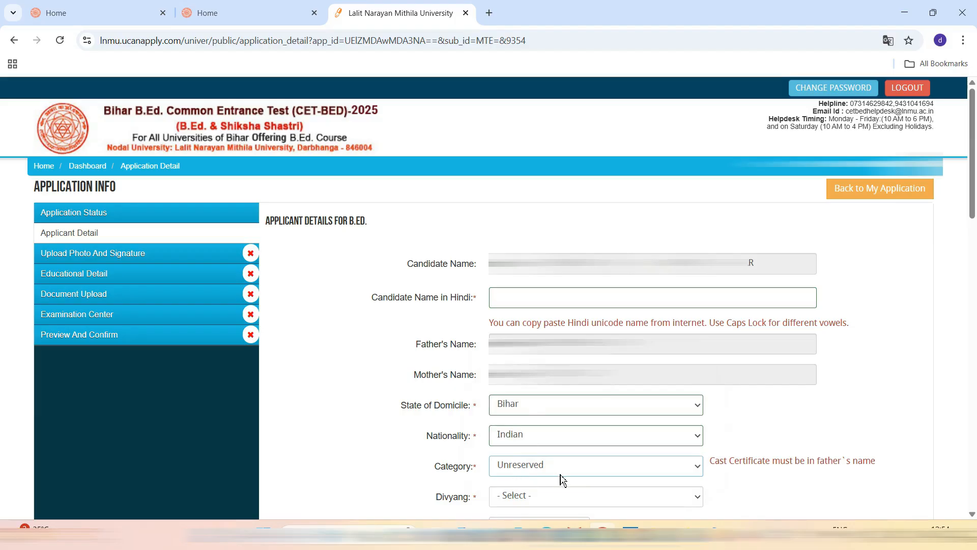
pyautogui.click(543, 501)
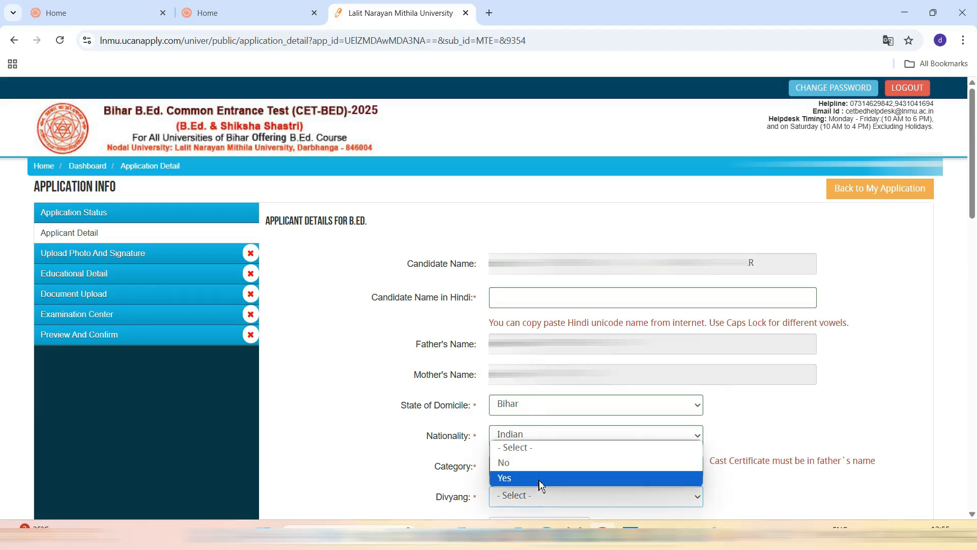
pyautogui.click(540, 469)
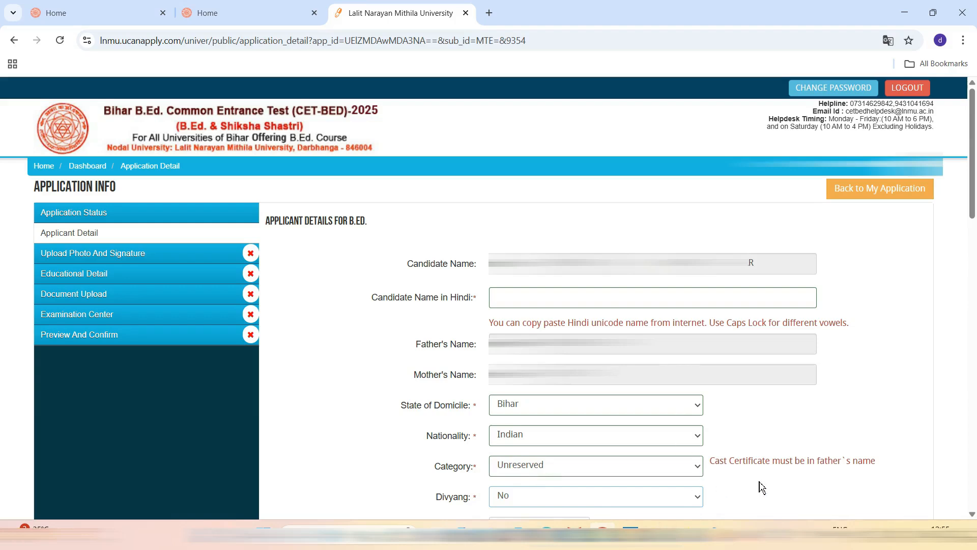
# Answer No to both the ex-serviceman family question and the minority question
pyautogui.scroll(-6, 587, 330)
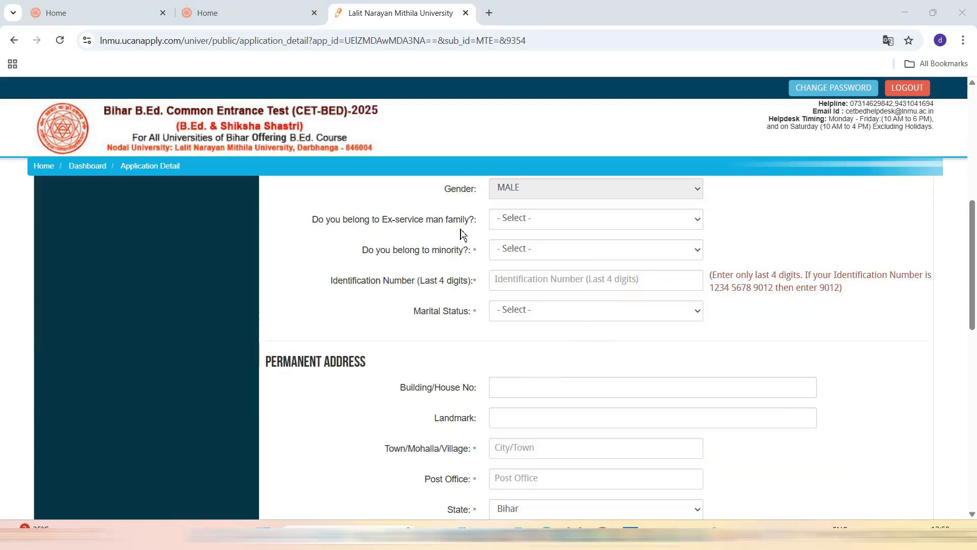
pyautogui.click(545, 226)
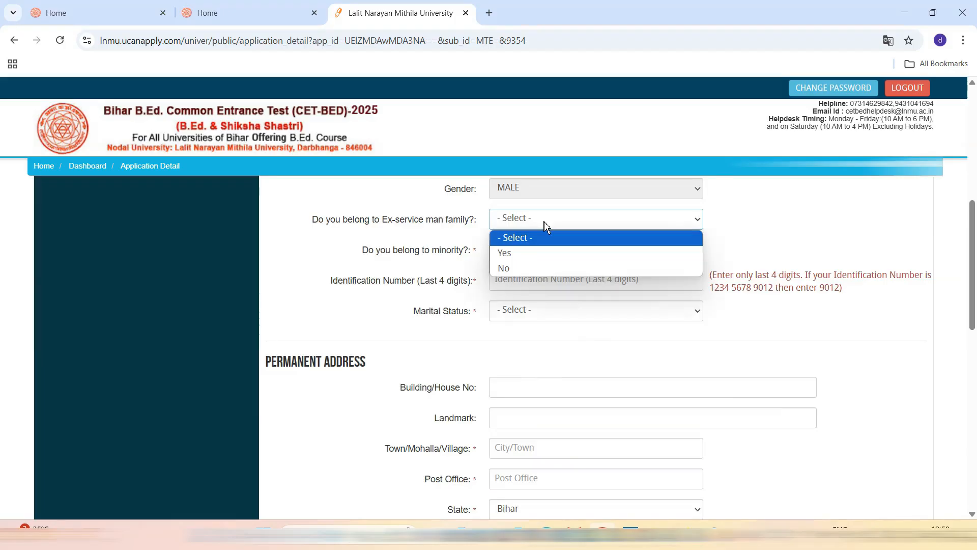
pyautogui.click(516, 274)
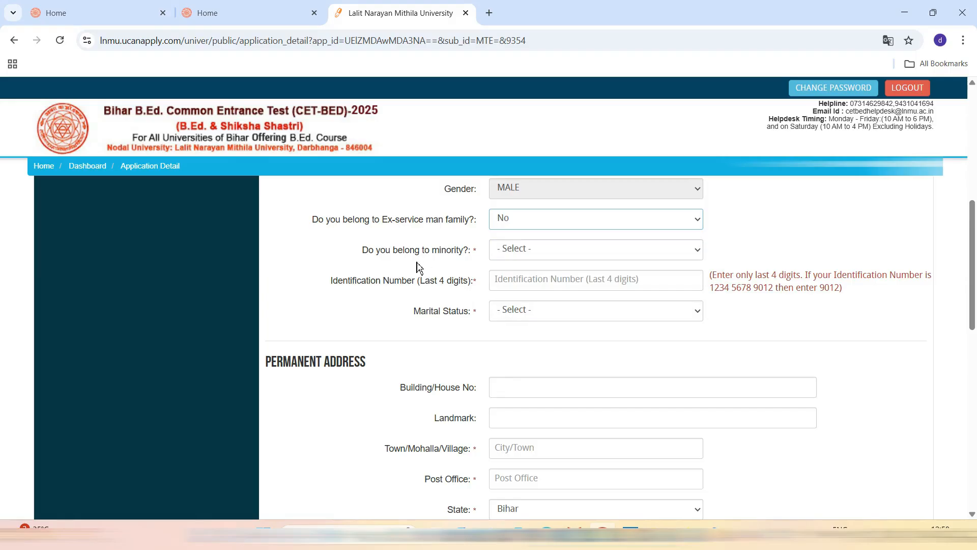
pyautogui.click(522, 251)
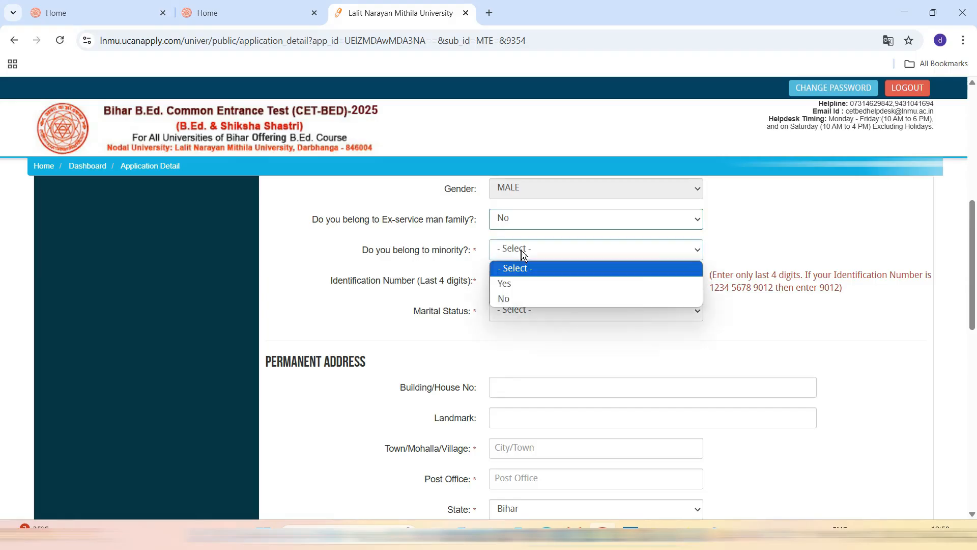
pyautogui.click(510, 299)
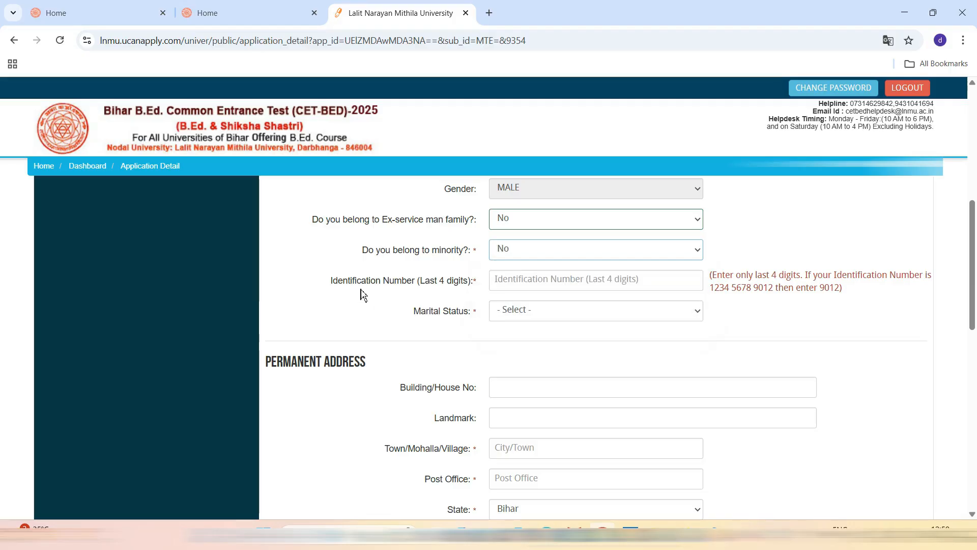
# Set the applicant's marital status to Unmarried
pyautogui.click(524, 276)
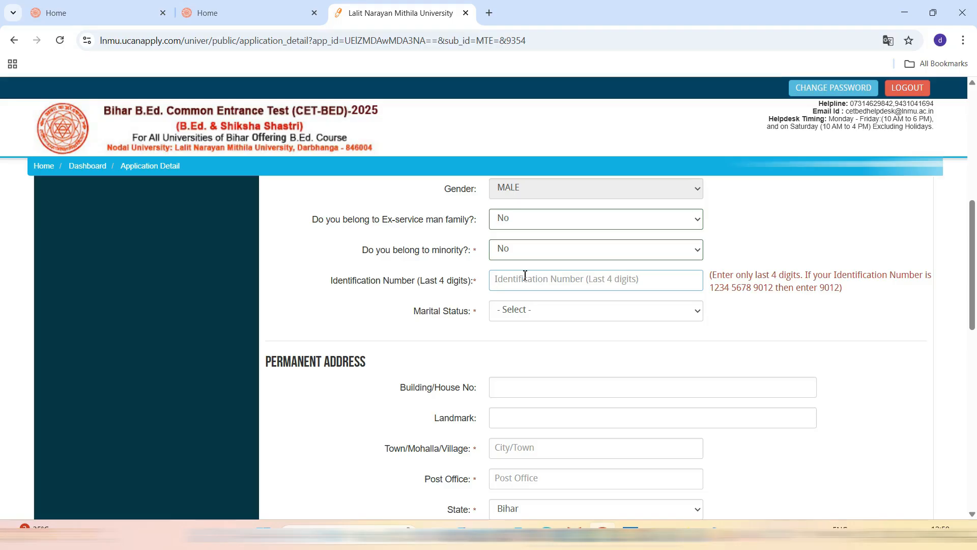
pyautogui.click(531, 318)
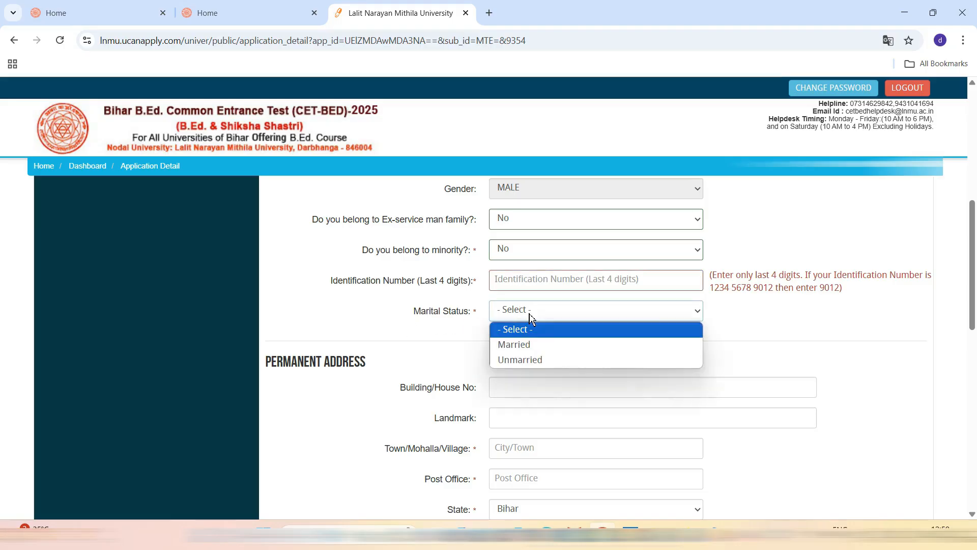
pyautogui.click(523, 359)
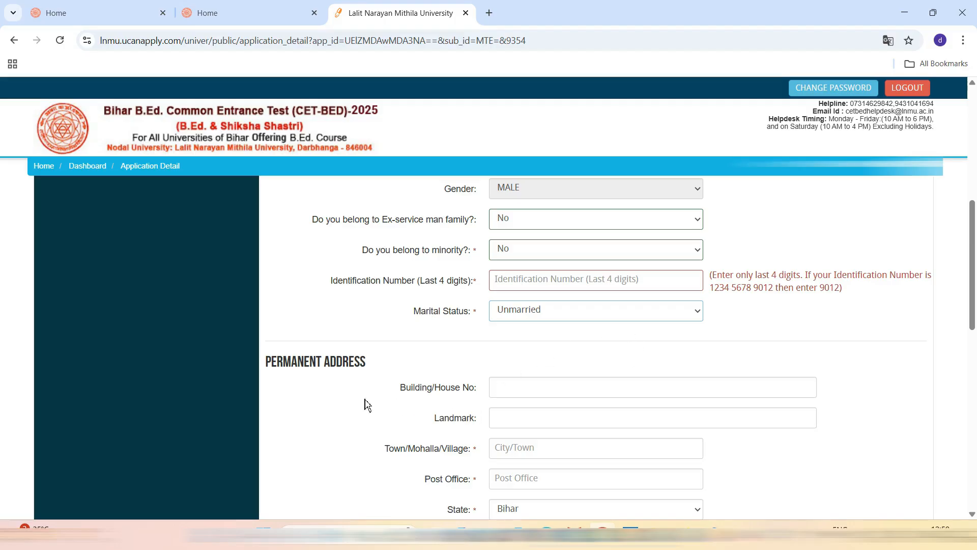
# Go through the permanent and correspondence address fields, and save the applicant details to proceed to the photo and signature section
pyautogui.click(527, 395)
pyautogui.scroll(-1, 600, 364)
pyautogui.scroll(-5, 600, 365)
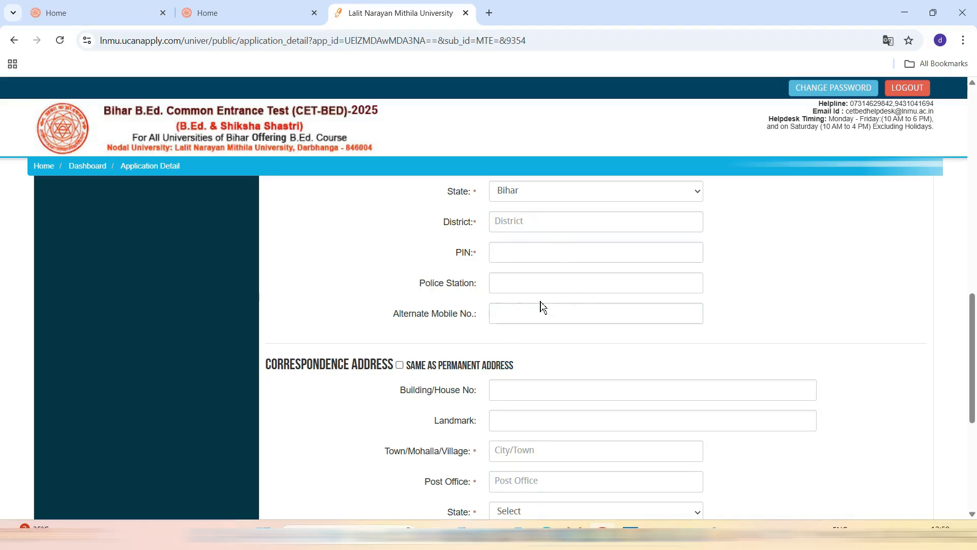
pyautogui.click(547, 384)
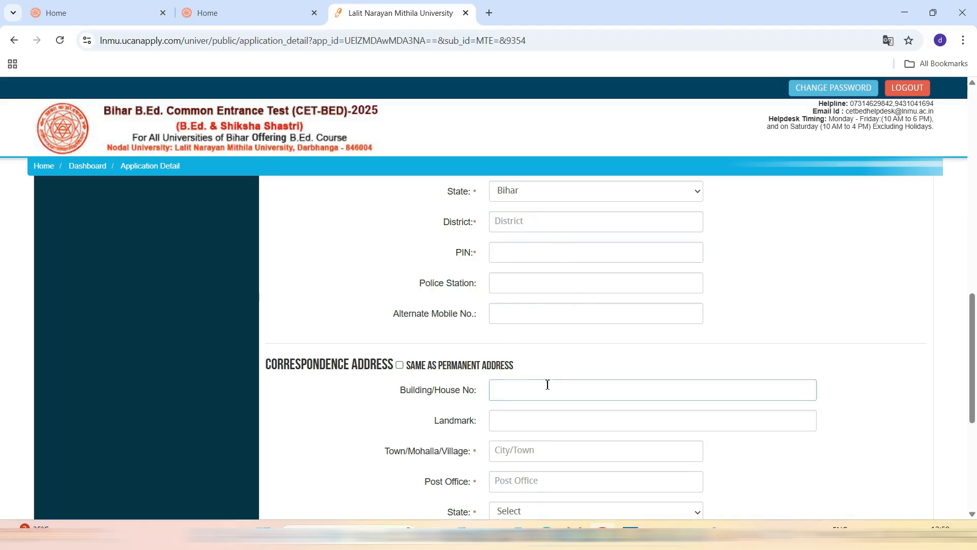
pyautogui.scroll(-4, 548, 385)
pyautogui.click(548, 384)
pyautogui.scroll(-2, 548, 385)
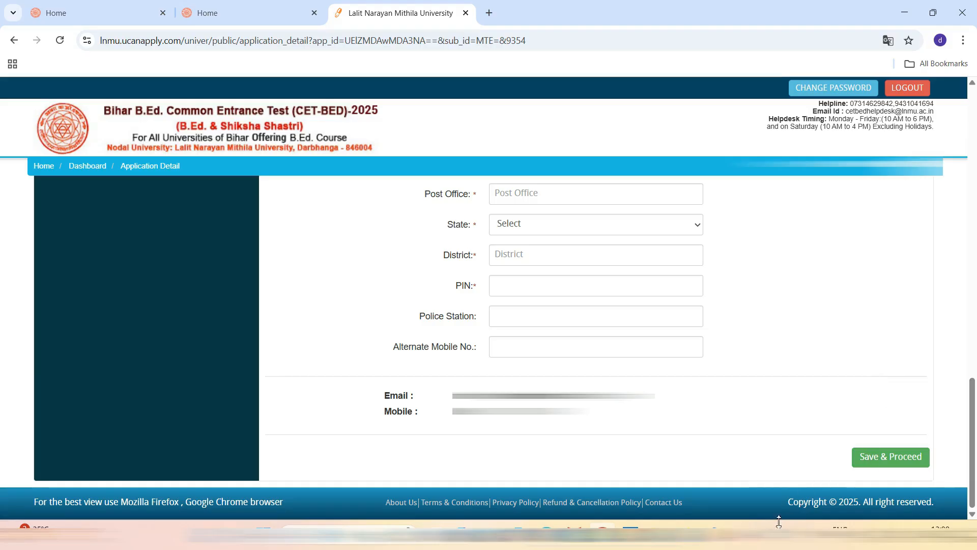
pyautogui.click(890, 456)
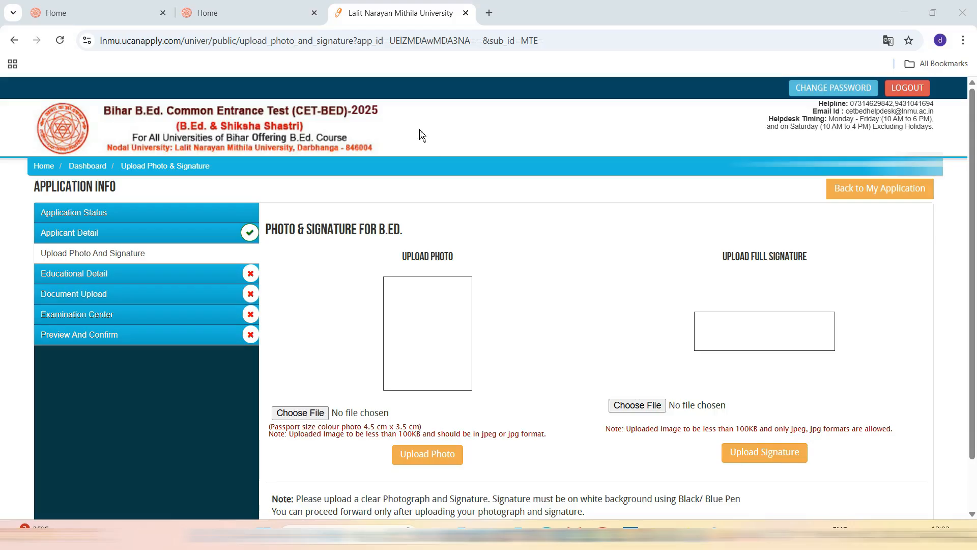
# Search Google for "100kb" in a new browser tab and look at 11zon's Compress JPEG to 100KB tool and its image selection
pyautogui.click(488, 20)
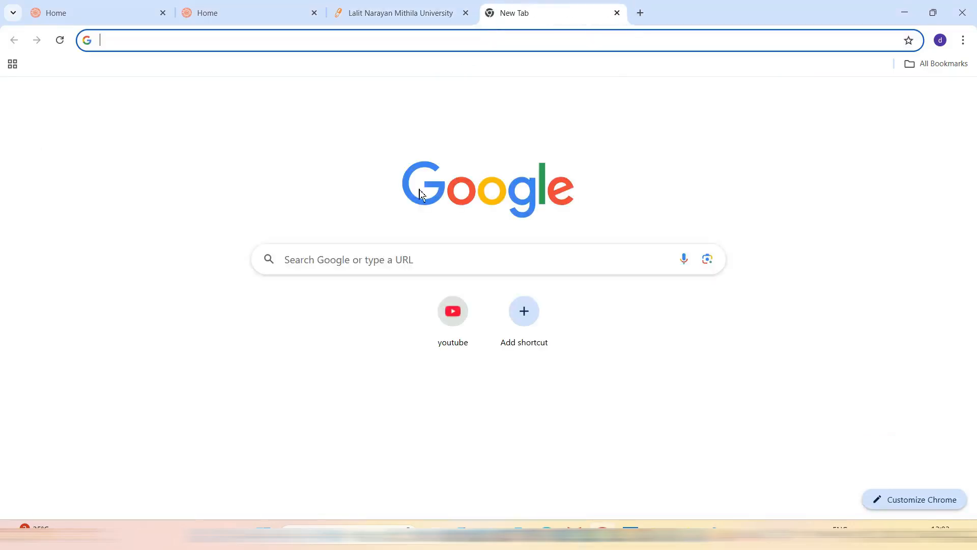
pyautogui.click(394, 251)
pyautogui.write('1')
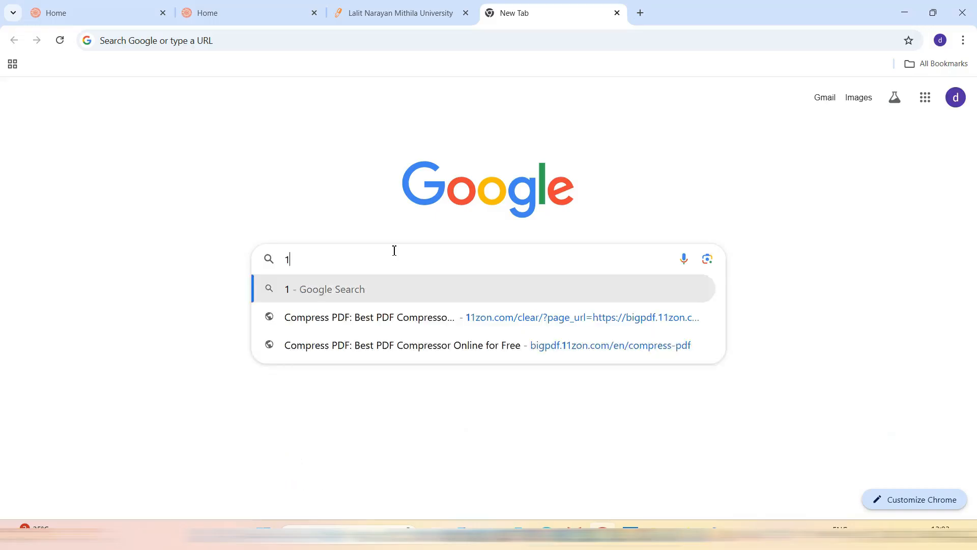
pyautogui.write('00k')
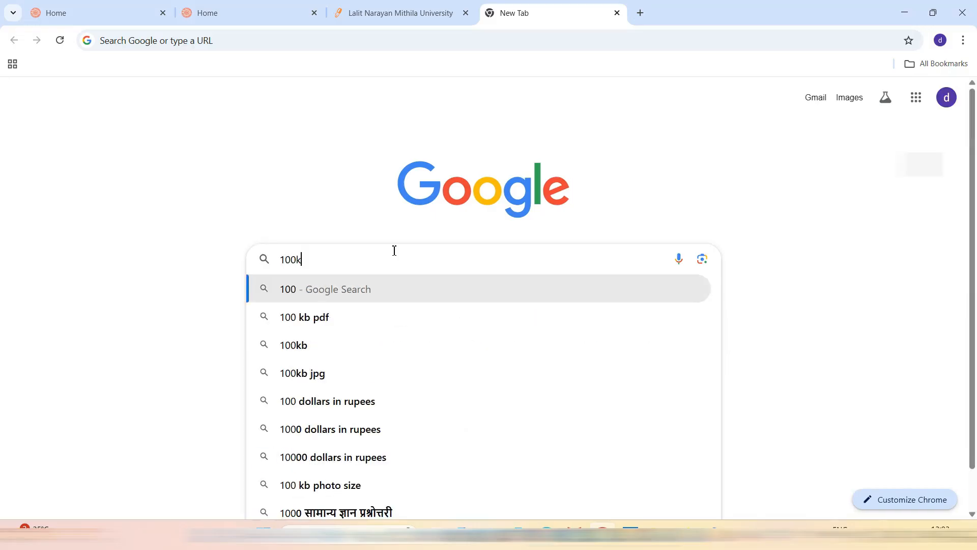
pyautogui.write('b')
pyautogui.press('Return')
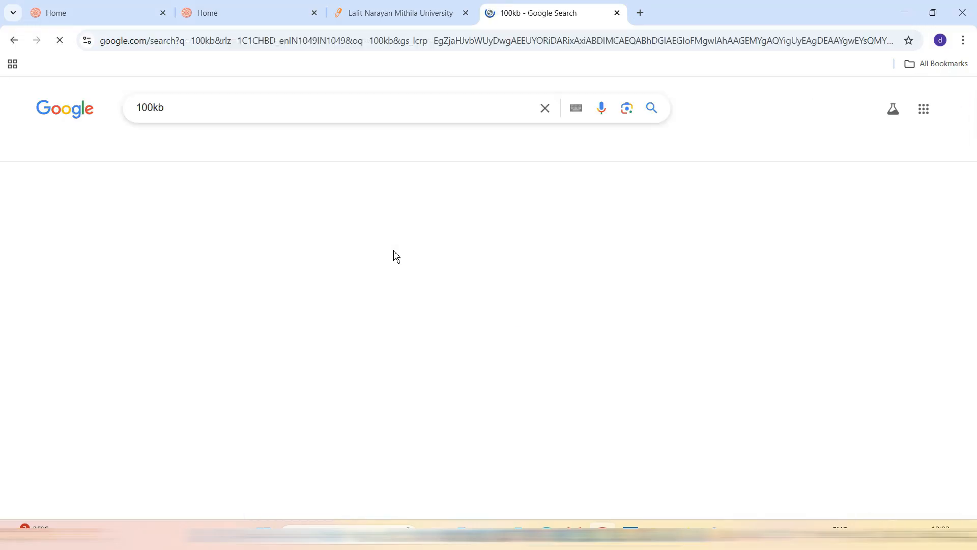
pyautogui.click(181, 228)
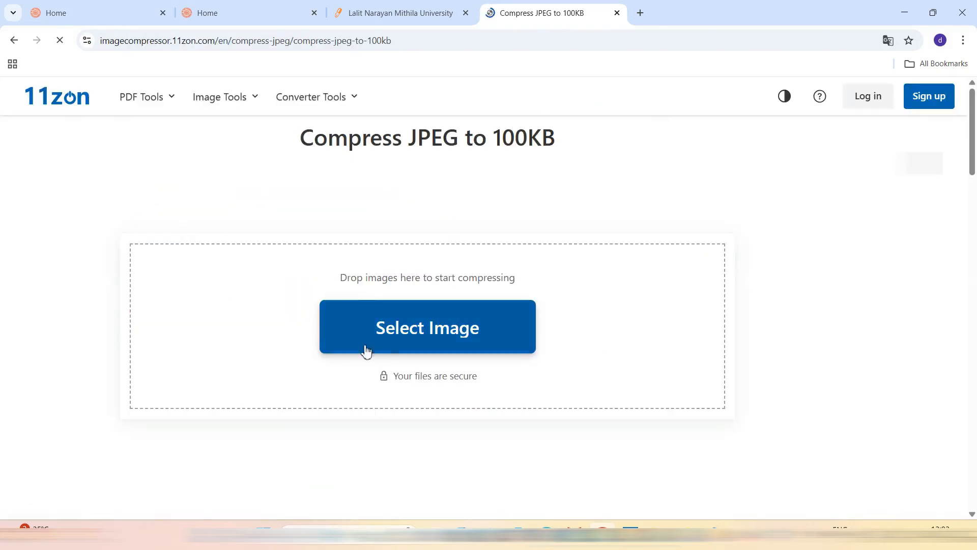
pyautogui.click(413, 341)
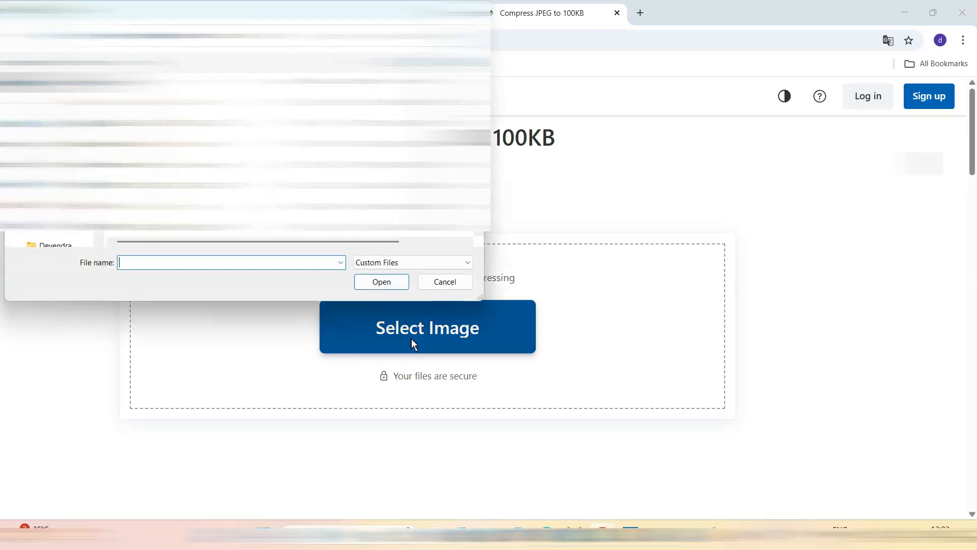
pyautogui.click(470, 10)
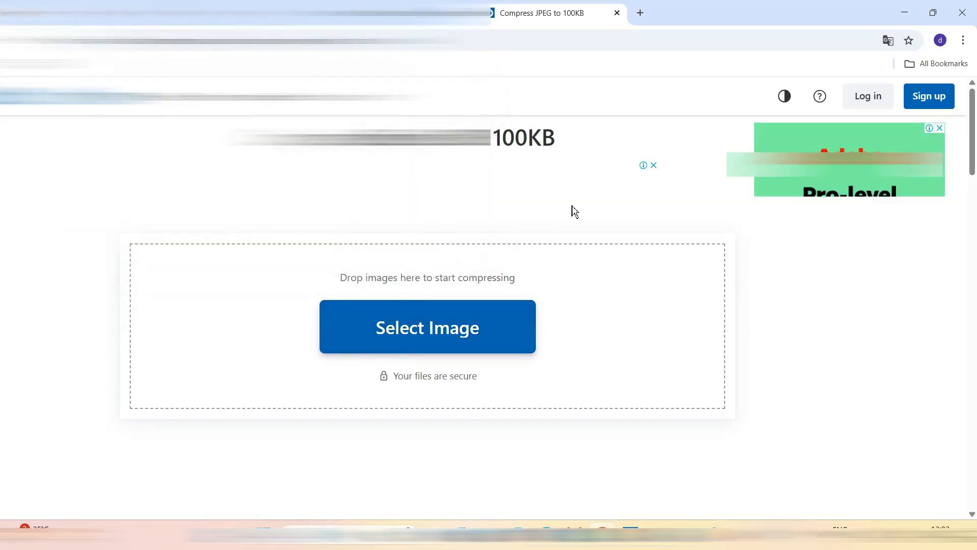
# Return to the B.Ed. application and save the photo and signature section to proceed to the educational details
pyautogui.click(421, 16)
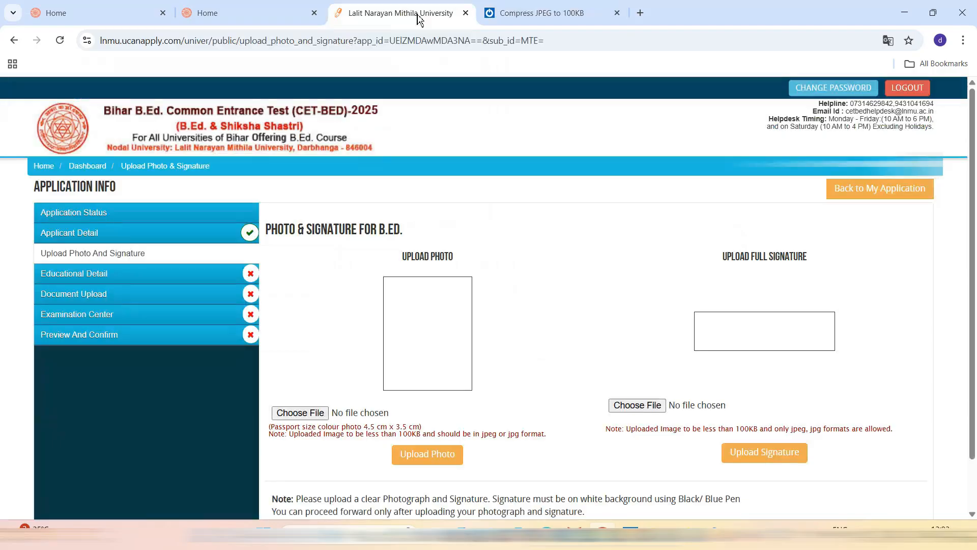
pyautogui.scroll(-2, 525, 391)
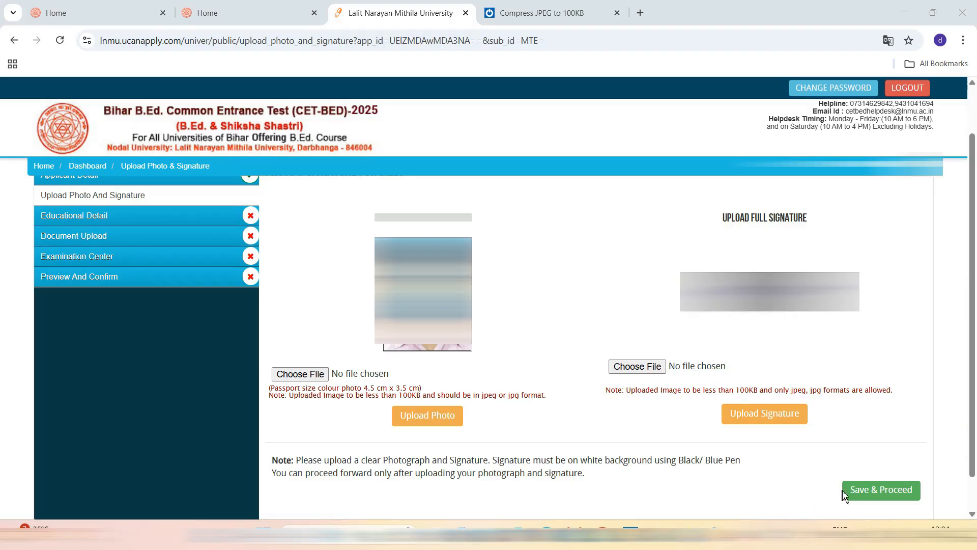
pyautogui.click(863, 498)
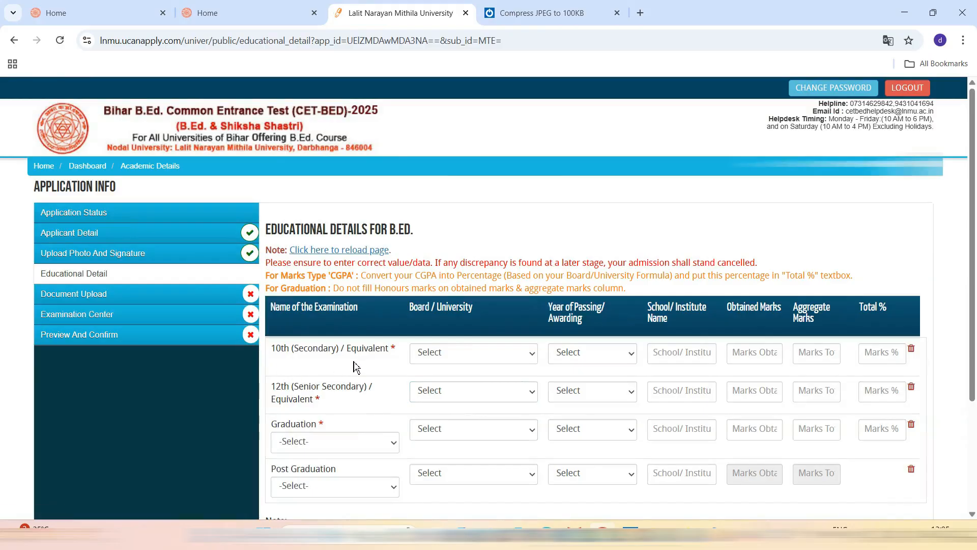
# Examine the board, passing year, school name, marks and percentage fields in the 10th (Secondary) row
pyautogui.click(469, 359)
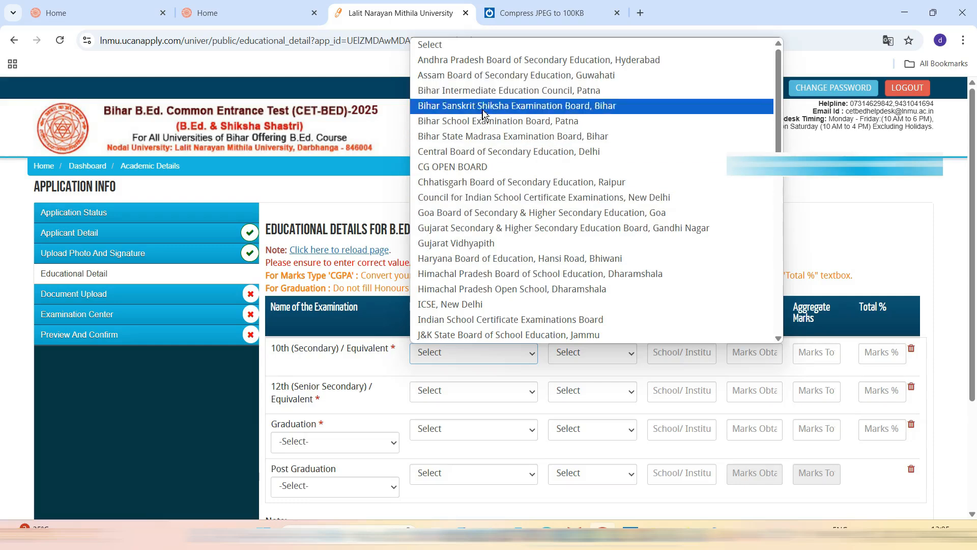
pyautogui.click(373, 186)
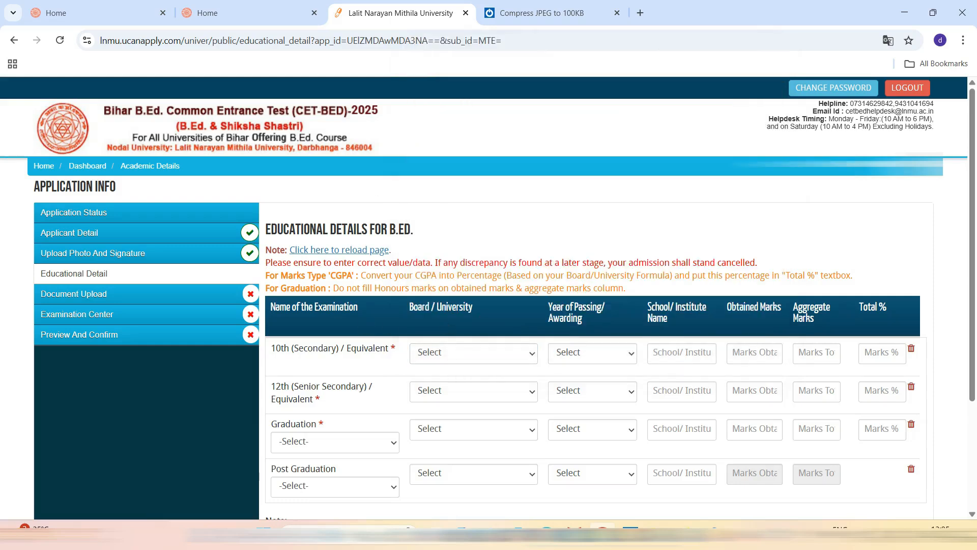
pyautogui.click(599, 360)
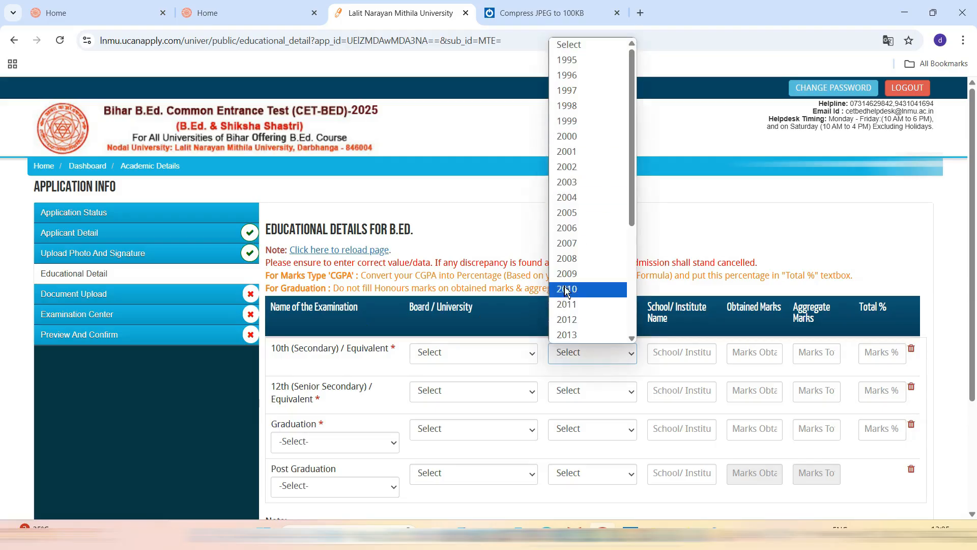
pyautogui.click(469, 229)
pyautogui.click(692, 362)
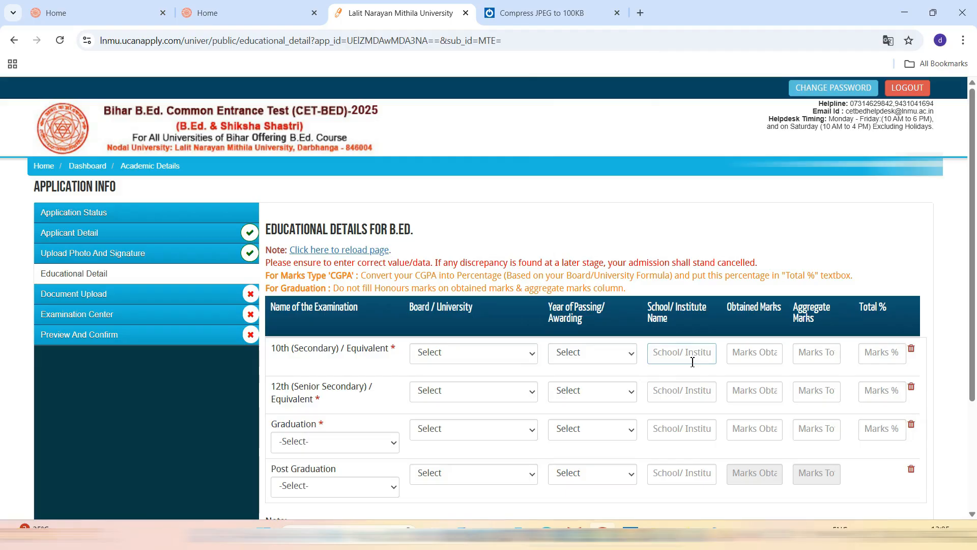
pyautogui.click(753, 353)
pyautogui.click(811, 360)
pyautogui.click(880, 356)
# Fill in the 10th (Secondary) row with Bihar School Examination Board, Patna, passing year 2010, the school name, and marks 368 out of 500
pyautogui.click(504, 362)
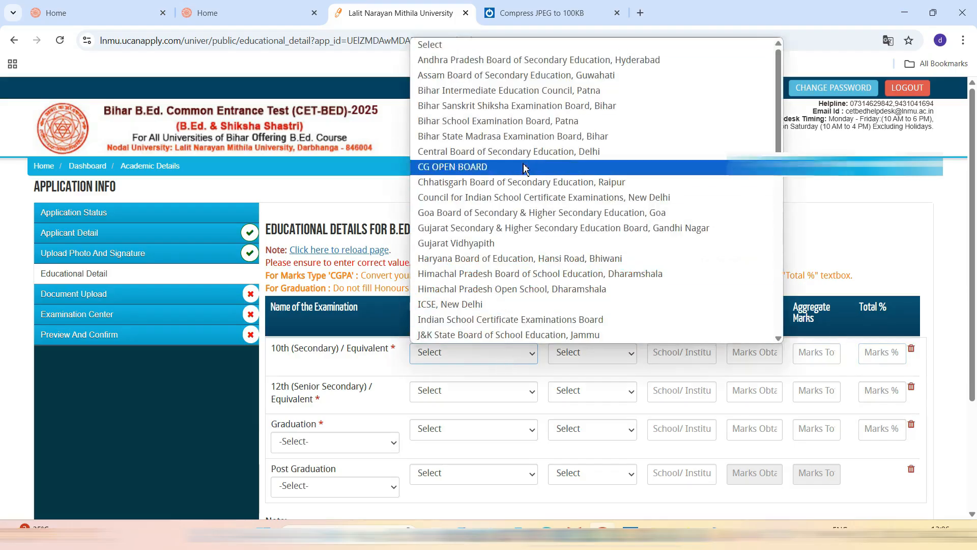
pyautogui.click(552, 121)
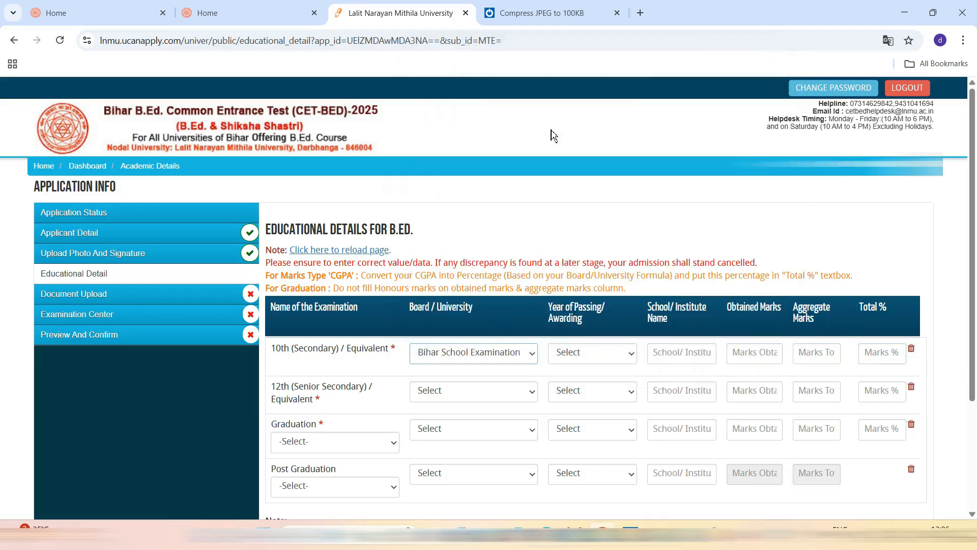
pyautogui.click(617, 352)
pyautogui.scroll(-1, 576, 147)
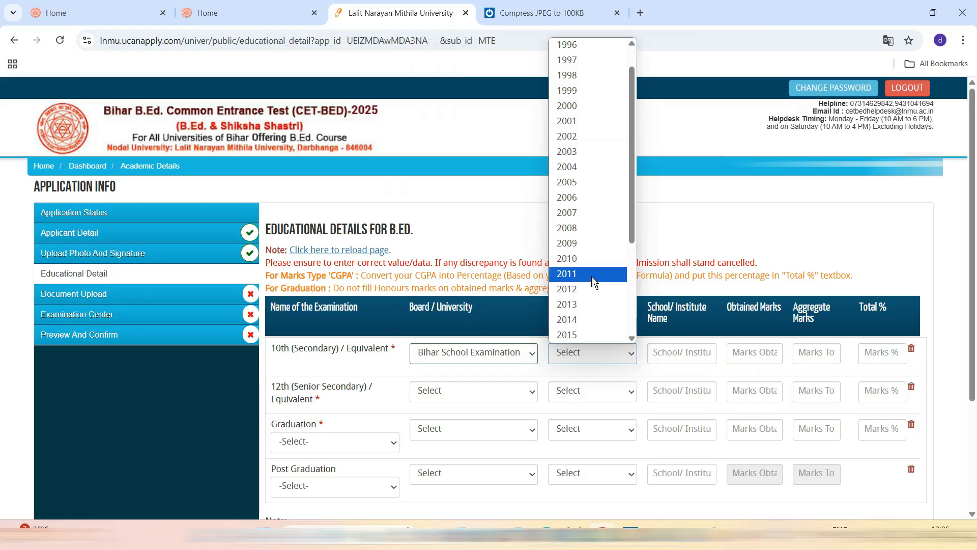
pyautogui.click(592, 260)
pyautogui.click(676, 350)
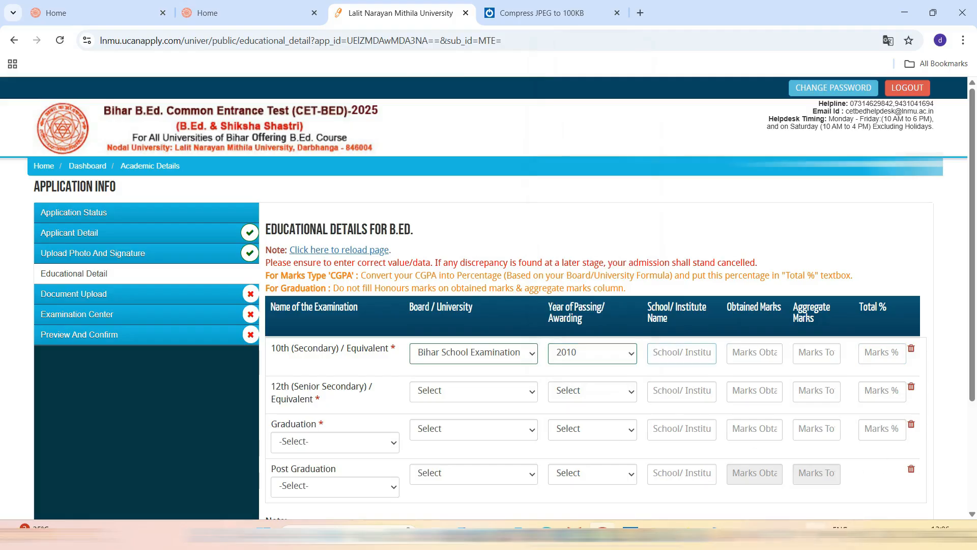
pyautogui.click(775, 529)
pyautogui.click(752, 495)
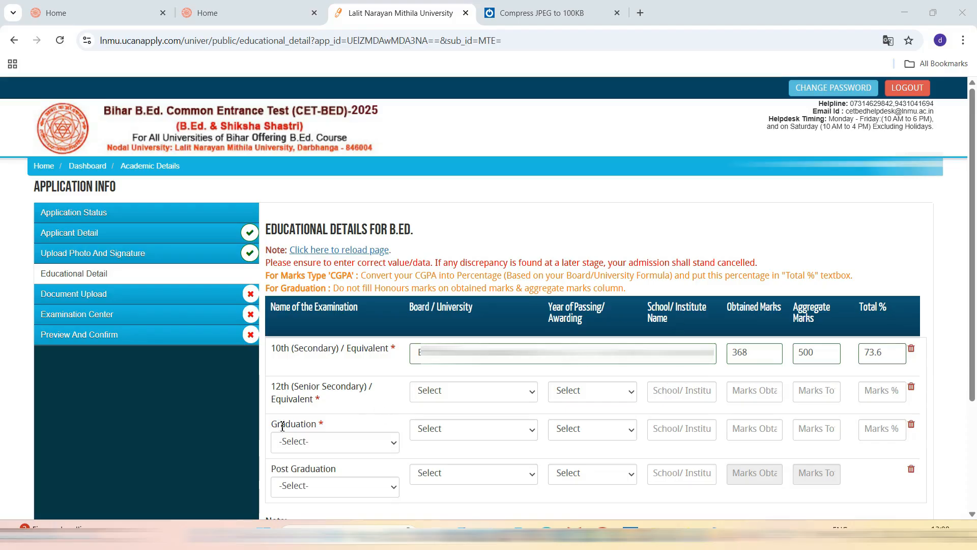
# Examine the board, passing year, school name, marks and percentage fields in the 12th (Senior Secondary) row
pyautogui.click(484, 396)
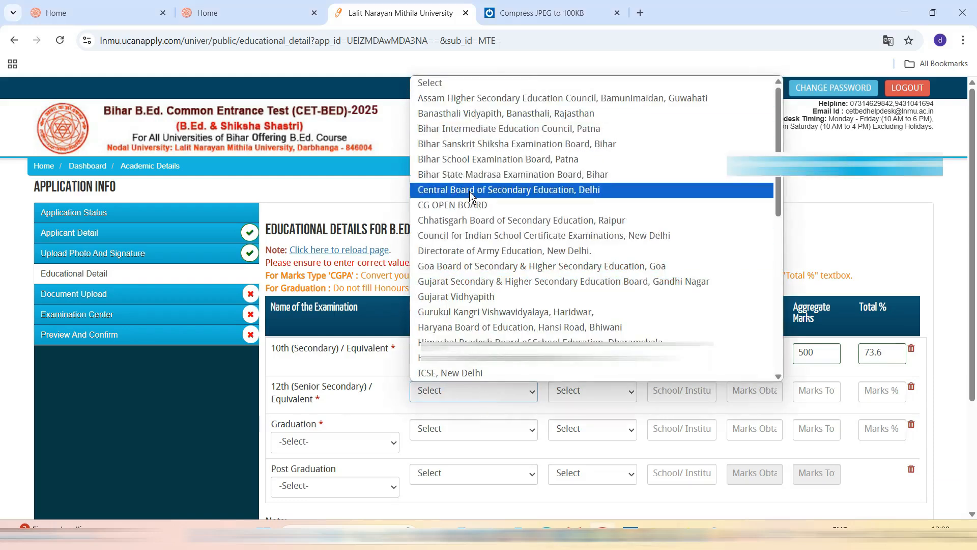
pyautogui.click(831, 245)
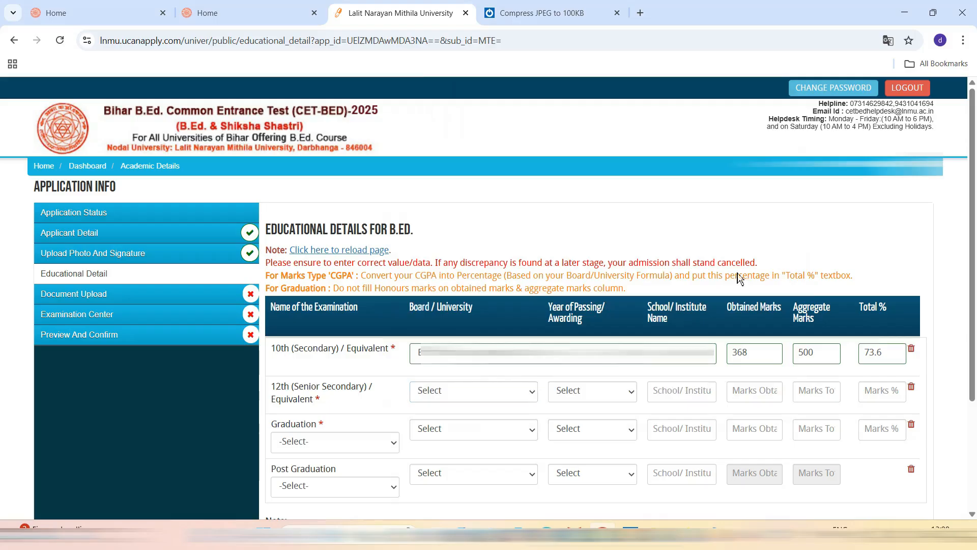
pyautogui.click(583, 401)
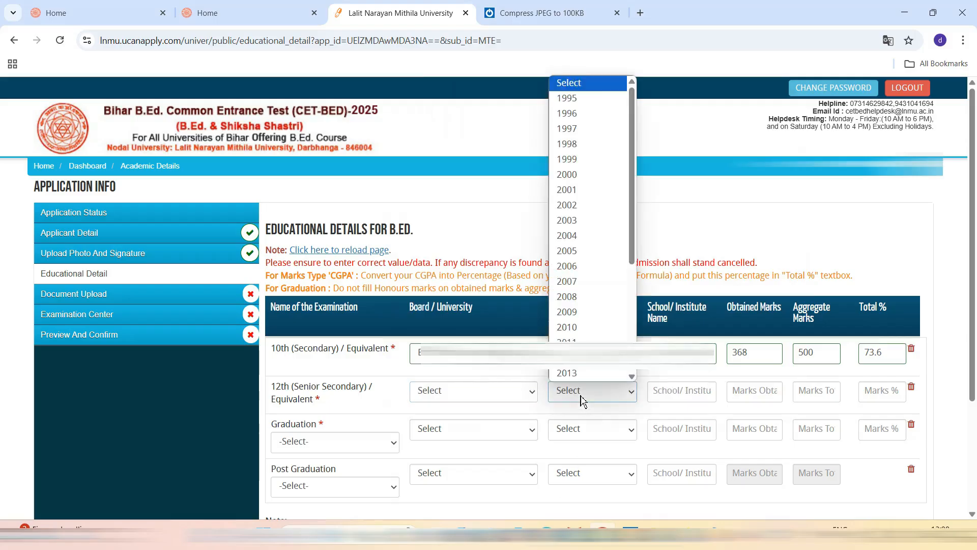
pyautogui.click(733, 248)
pyautogui.click(695, 394)
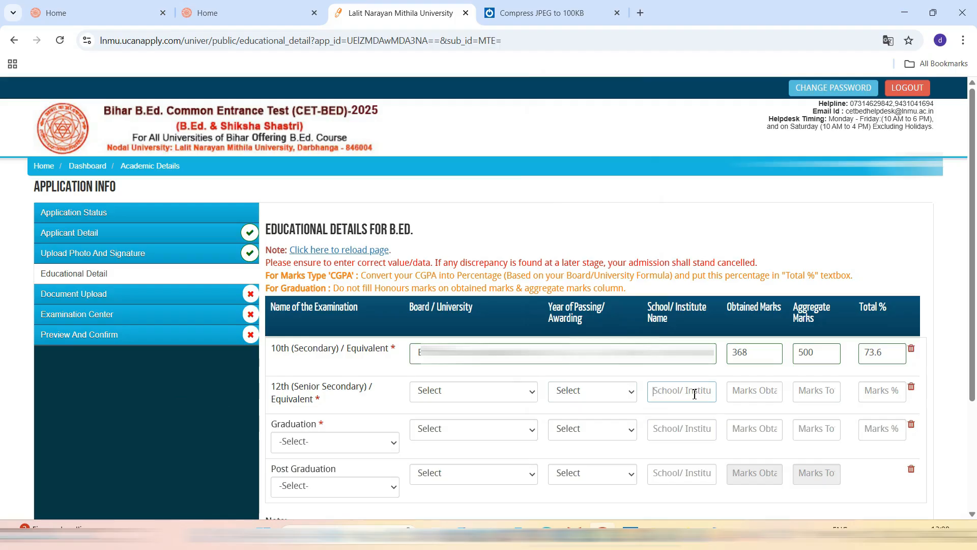
pyautogui.click(749, 397)
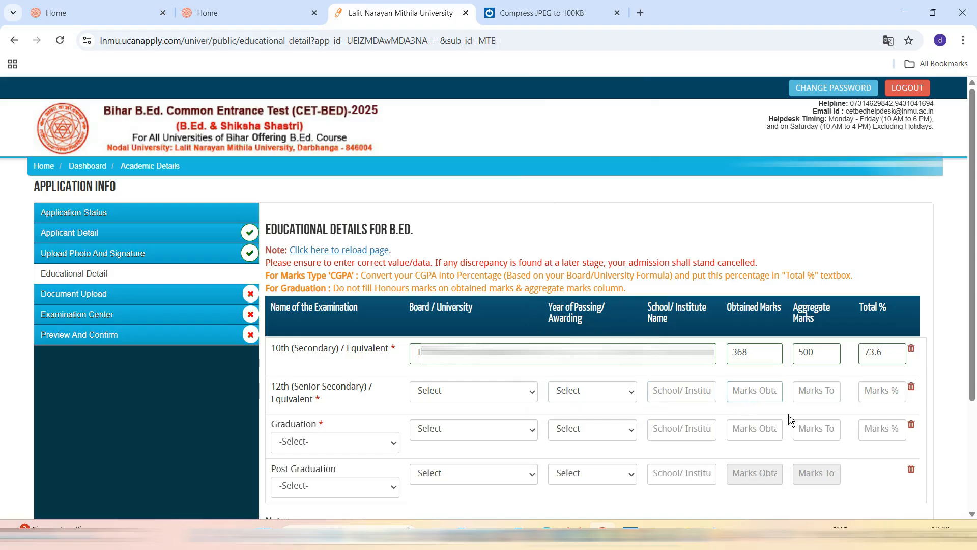
pyautogui.click(816, 401)
pyautogui.click(869, 392)
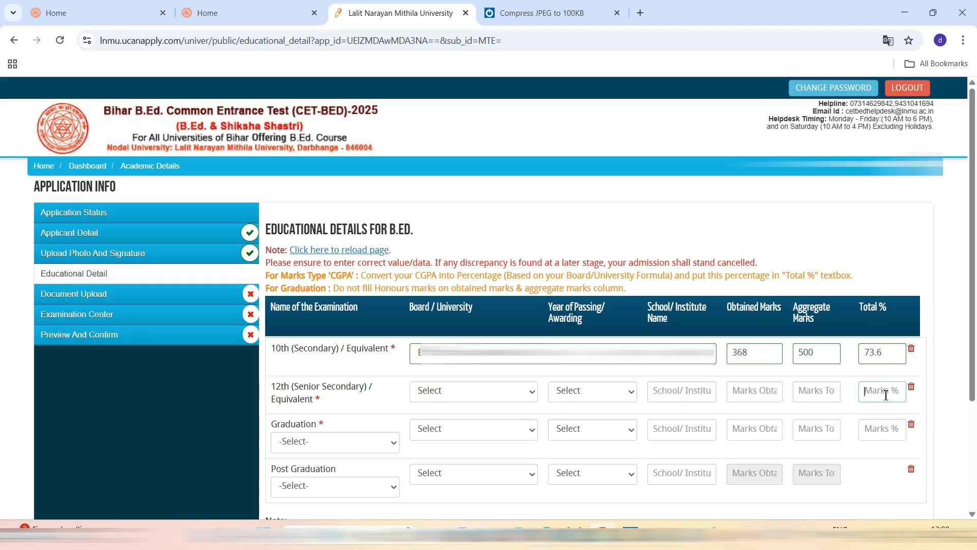
# Examine the Graduation row's degree and university options, passing year, institute, marks and percentage fields, and the rest of the educational details form
pyautogui.click(383, 448)
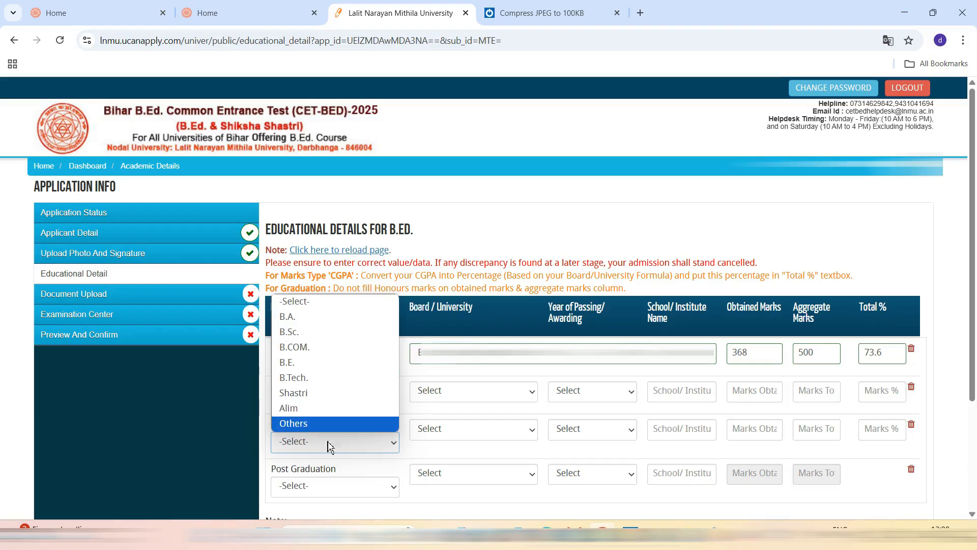
pyautogui.click(401, 461)
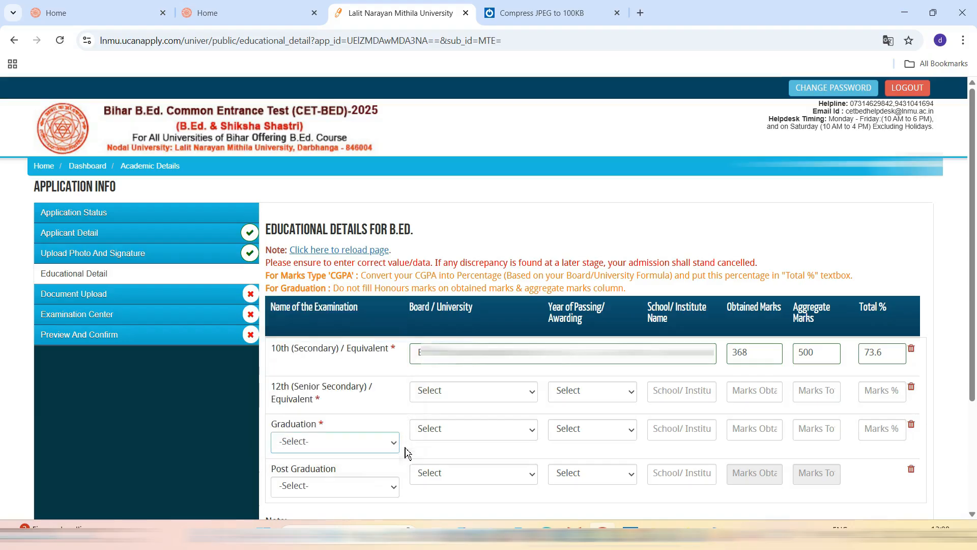
pyautogui.click(315, 441)
pyautogui.click(450, 455)
pyautogui.click(472, 430)
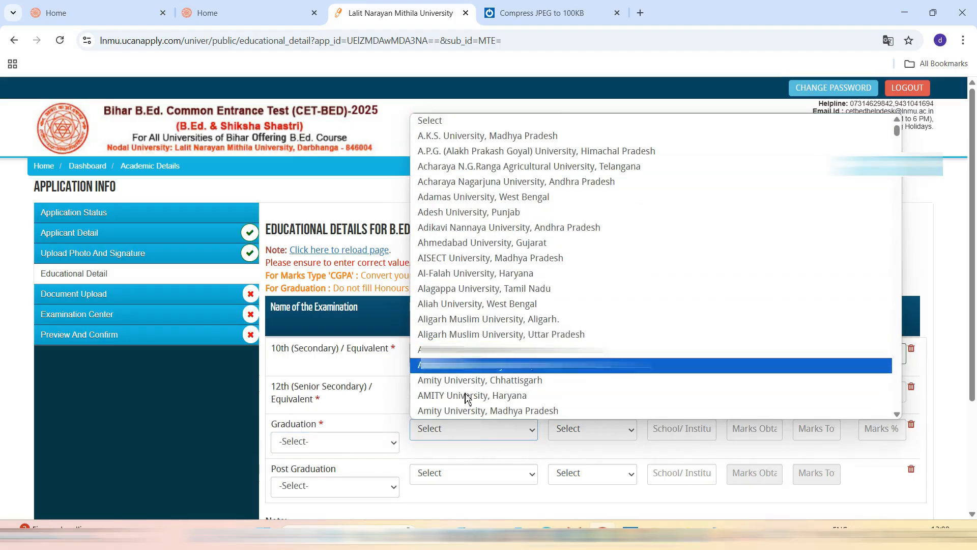
pyautogui.click(457, 446)
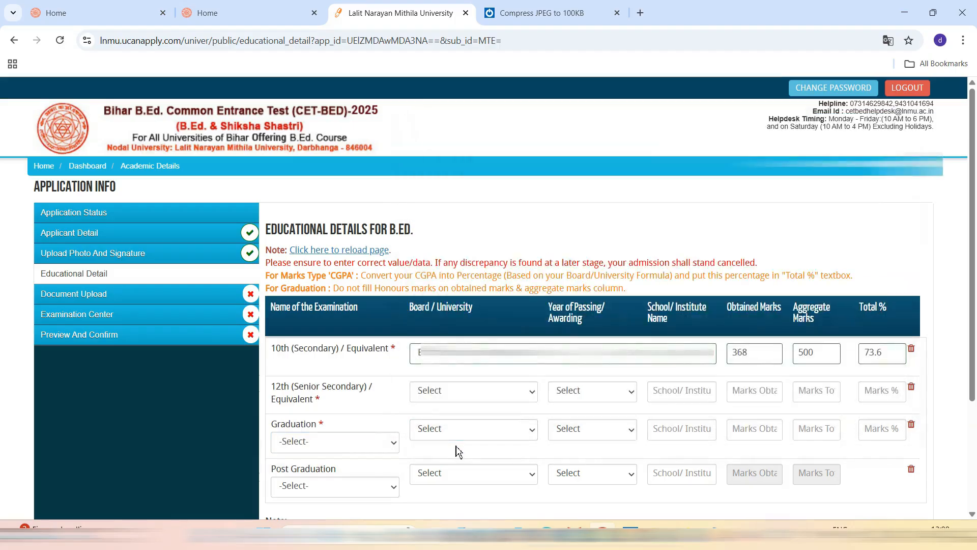
pyautogui.click(611, 436)
pyautogui.click(599, 461)
pyautogui.click(691, 431)
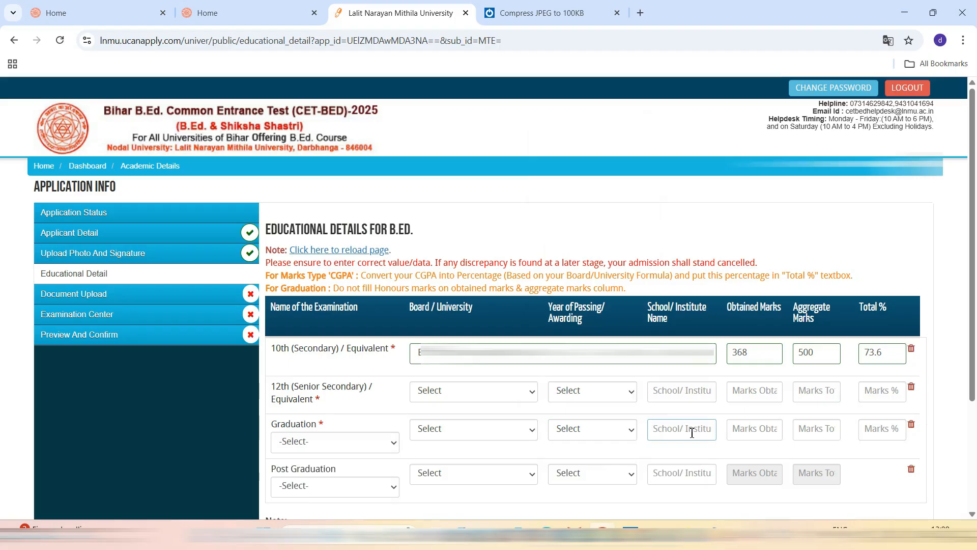
pyautogui.click(759, 427)
pyautogui.click(811, 435)
pyautogui.click(749, 431)
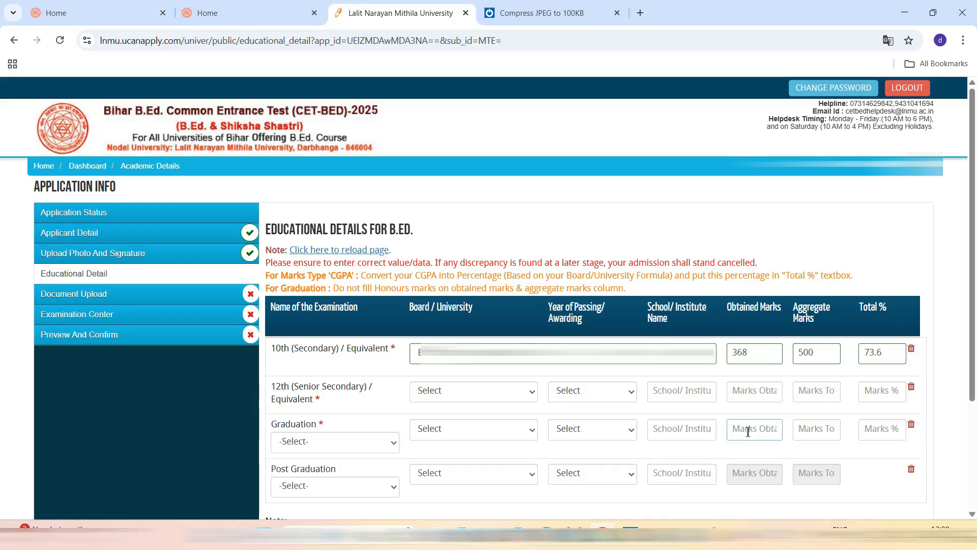
pyautogui.click(873, 432)
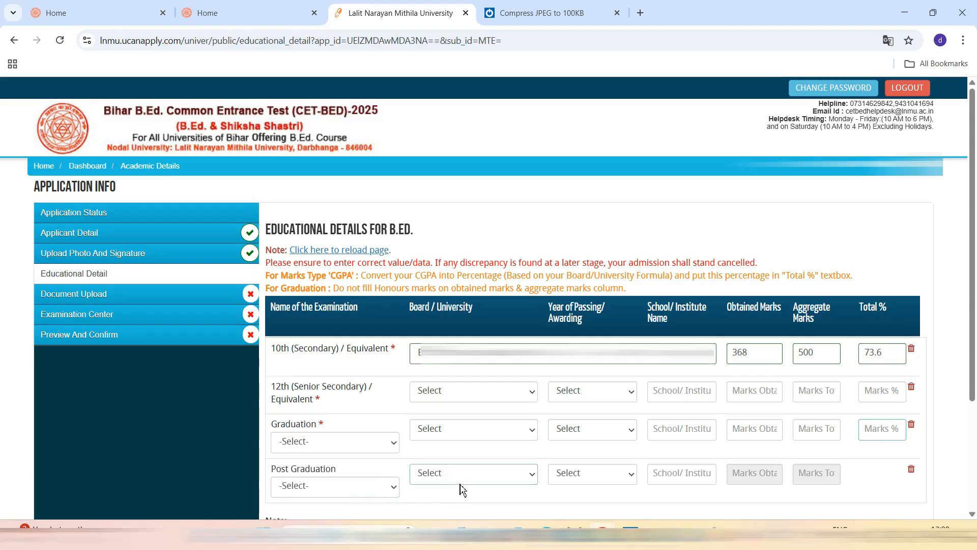
pyautogui.scroll(-3, 460, 488)
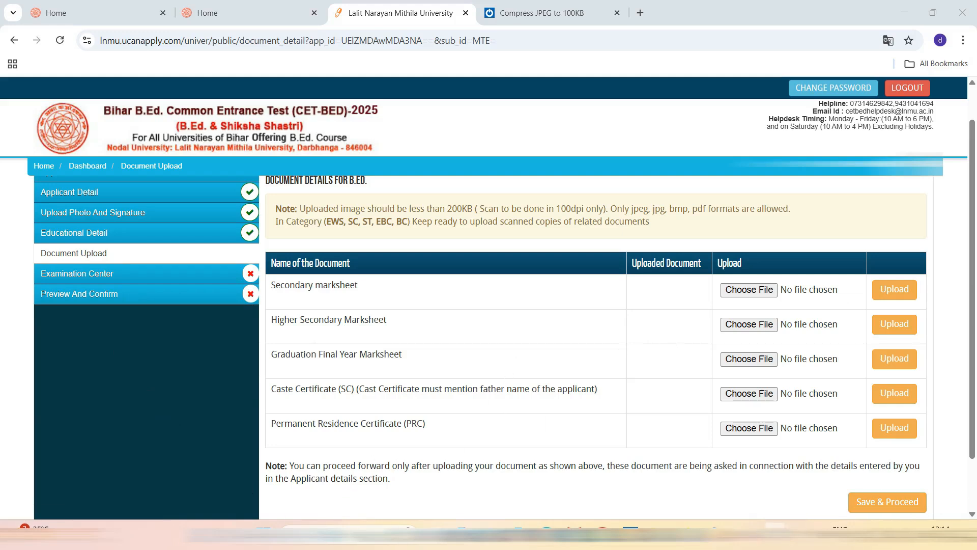
pyautogui.click(776, 529)
pyautogui.click(573, 396)
pyautogui.click(775, 529)
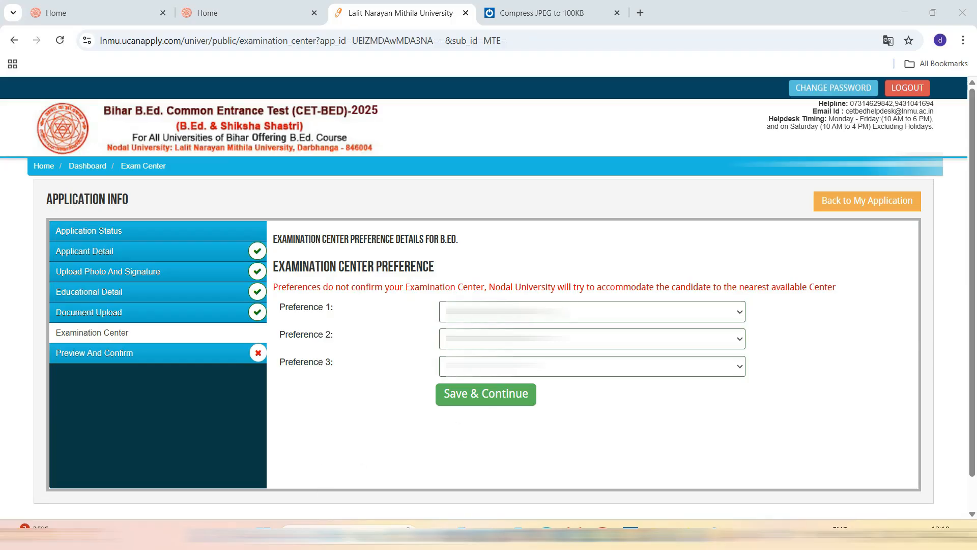
# Look through the cities offered for examination center Preference 1, and save the center preferences to proceed to the application preview
pyautogui.click(484, 311)
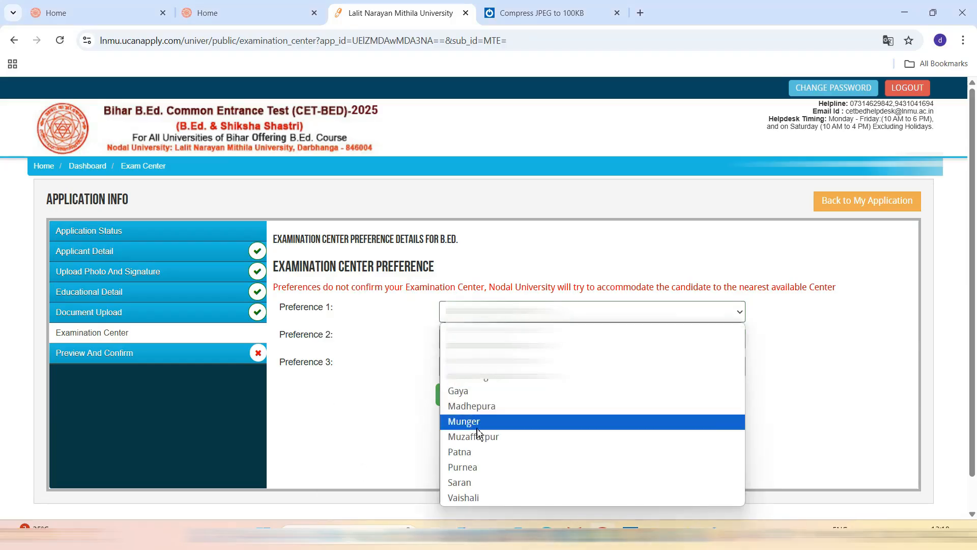
pyautogui.click(379, 428)
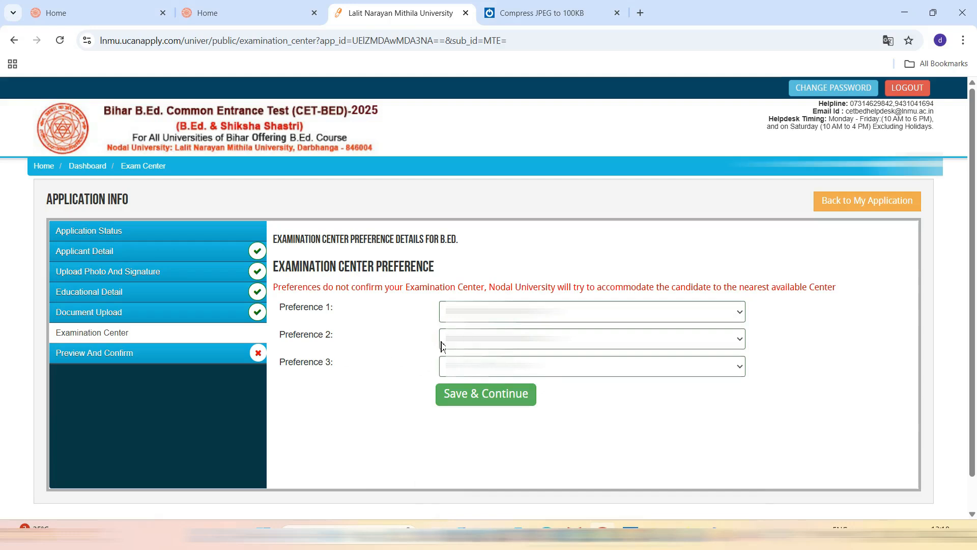
pyautogui.click(487, 402)
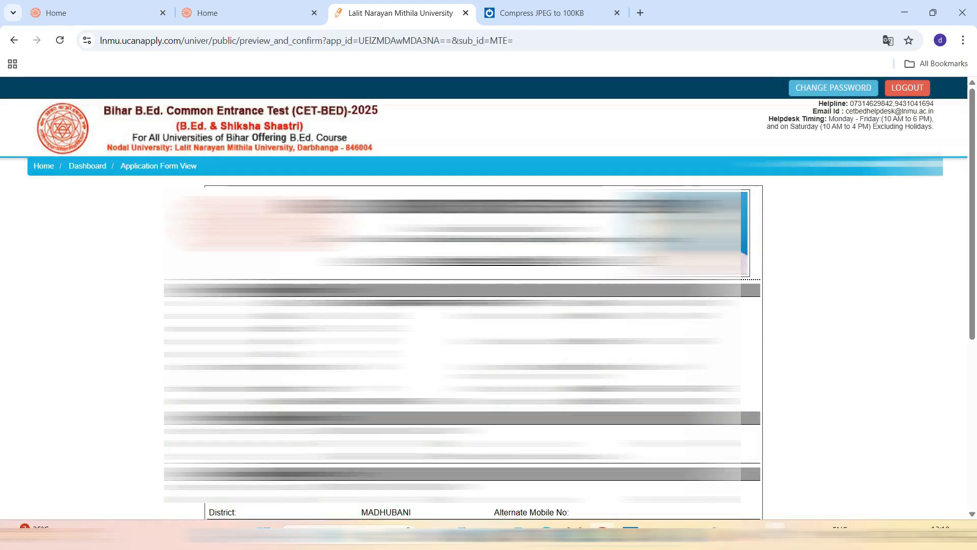
# Review the application form preview through to the candidate's signature and accept the "I CONFIRM THE ABOVE" declaration
pyautogui.scroll(-10, 463, 306)
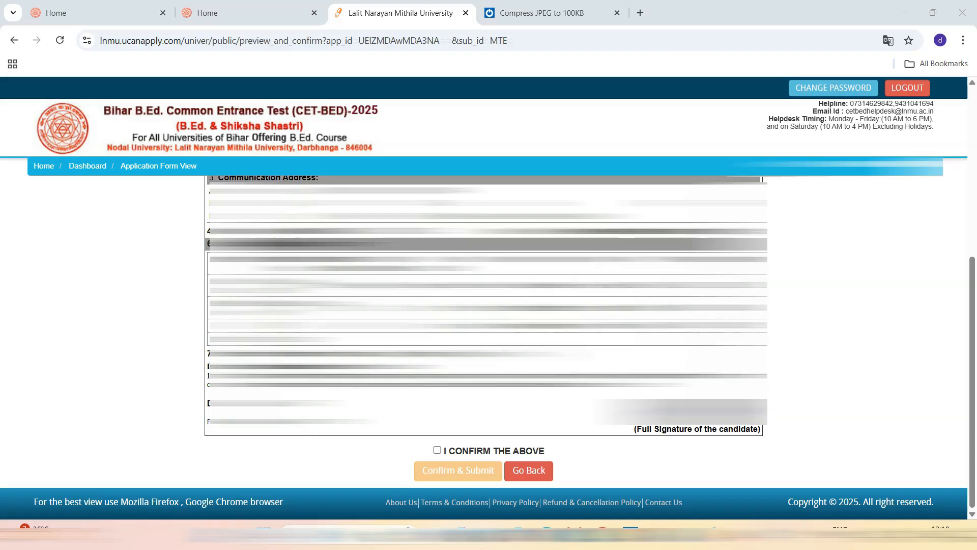
pyautogui.click(438, 450)
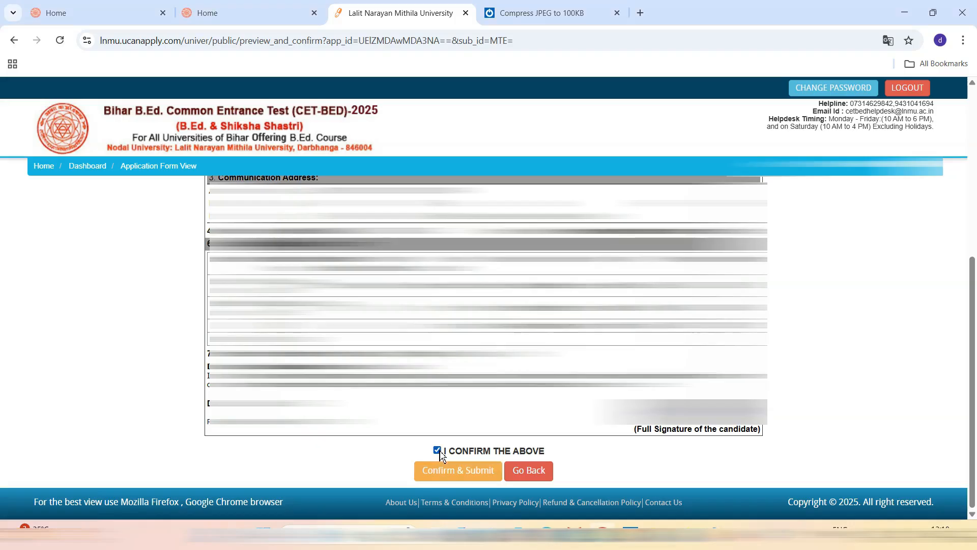